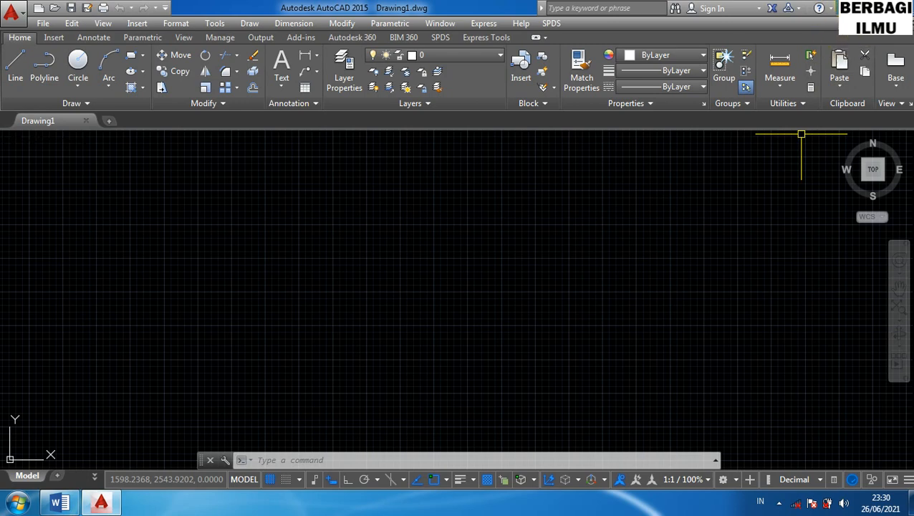
# - Switch to Windows Explorer, browse to Local Disk (D:), and view the Gambar PNG image stored there
pyautogui.click(854, 7)
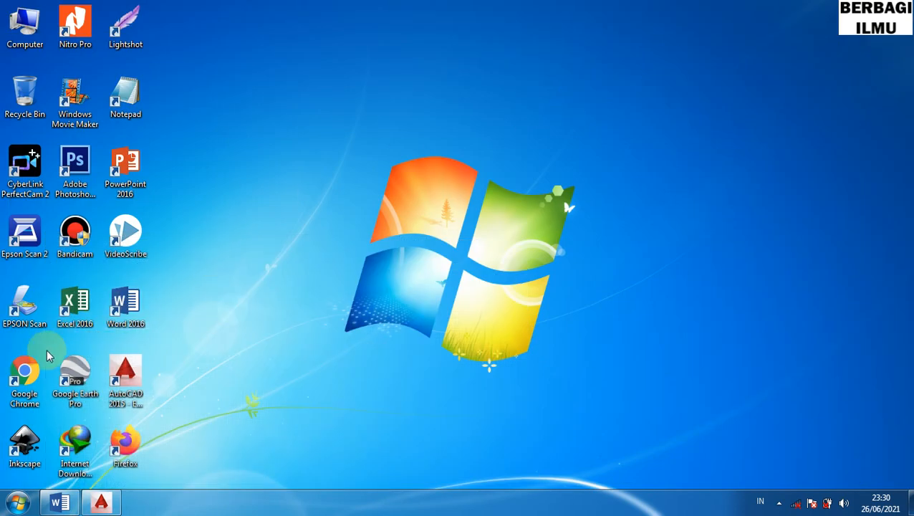
pyautogui.click(19, 502)
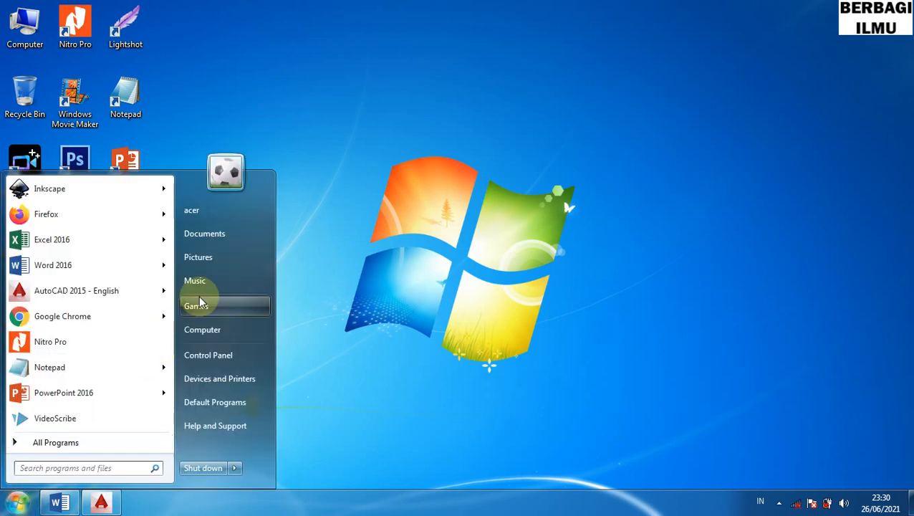
pyautogui.click(204, 328)
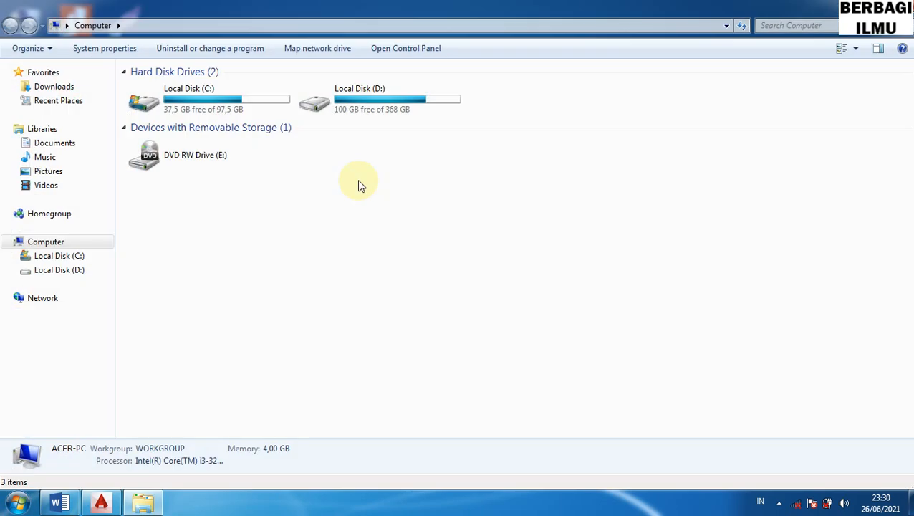
pyautogui.doubleClick(355, 106)
pyautogui.doubleClick(138, 163)
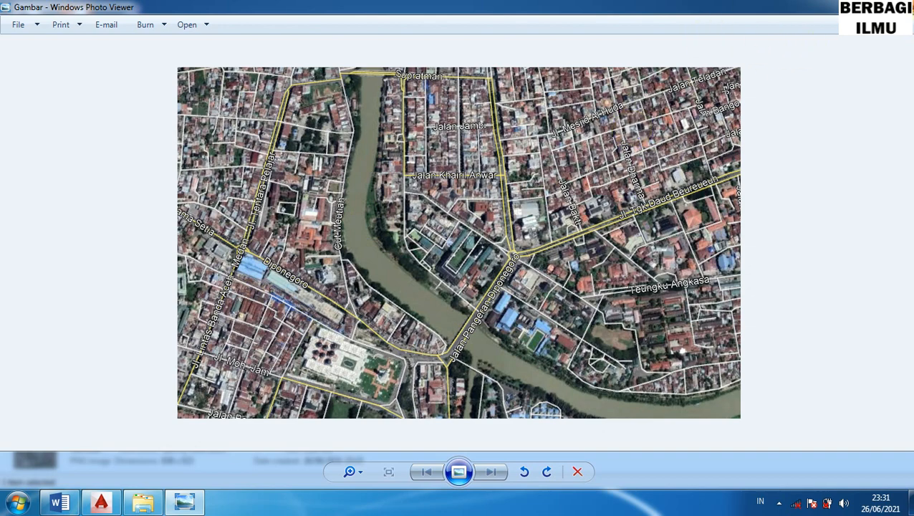
pyautogui.click(901, 6)
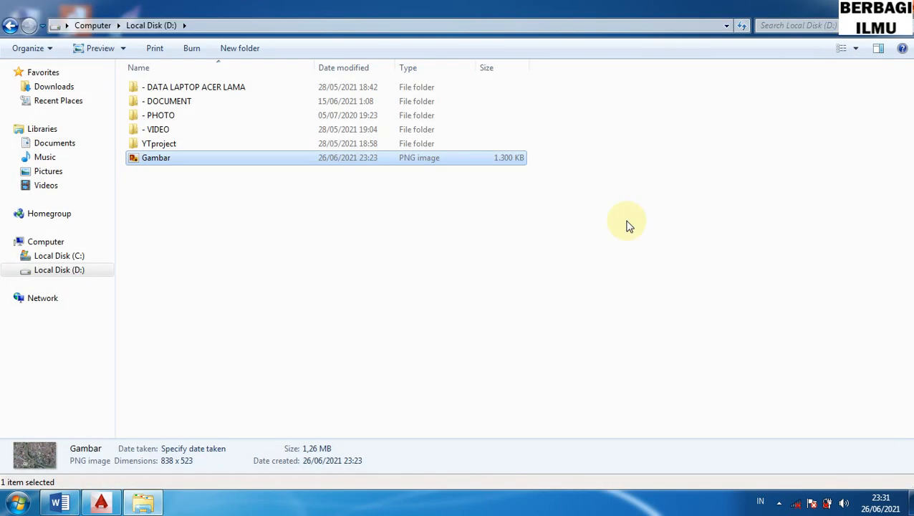
# - Copy the Gambar image file to the clipboard and switch back to AutoCAD
pyautogui.rightClick(142, 162)
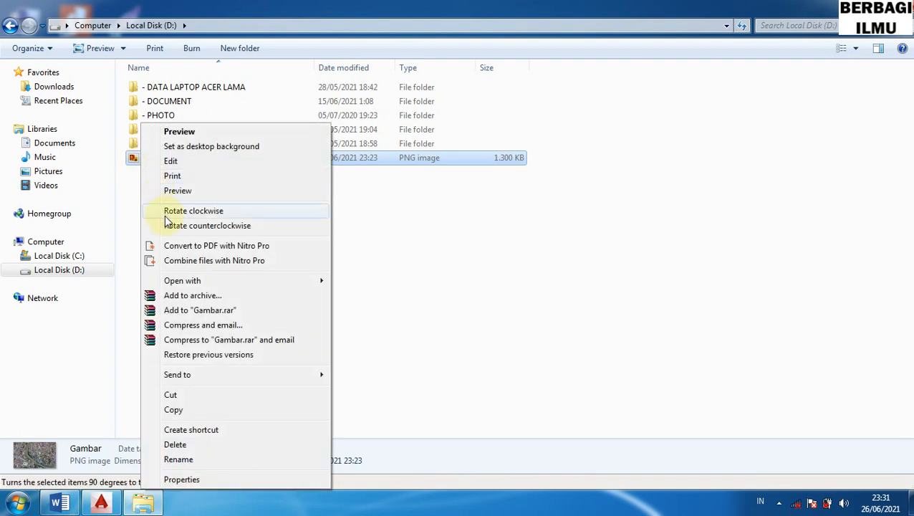
pyautogui.click(173, 410)
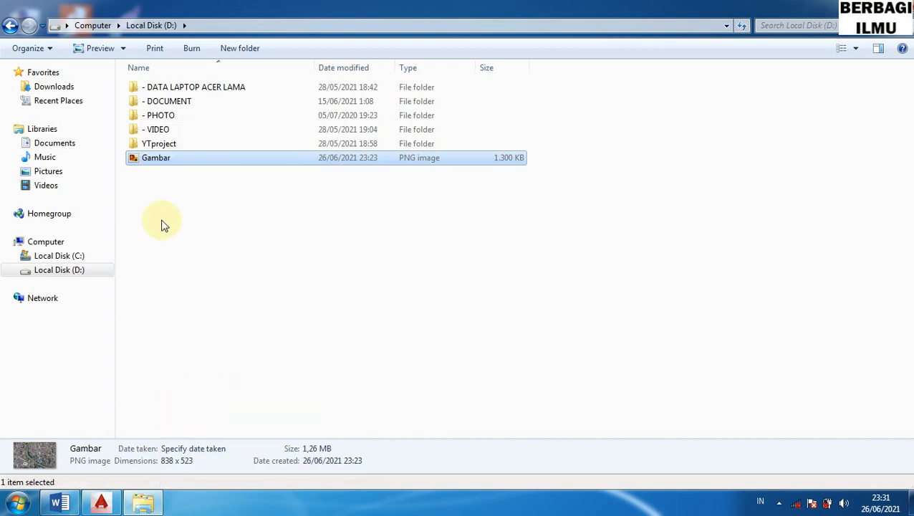
pyautogui.click(102, 503)
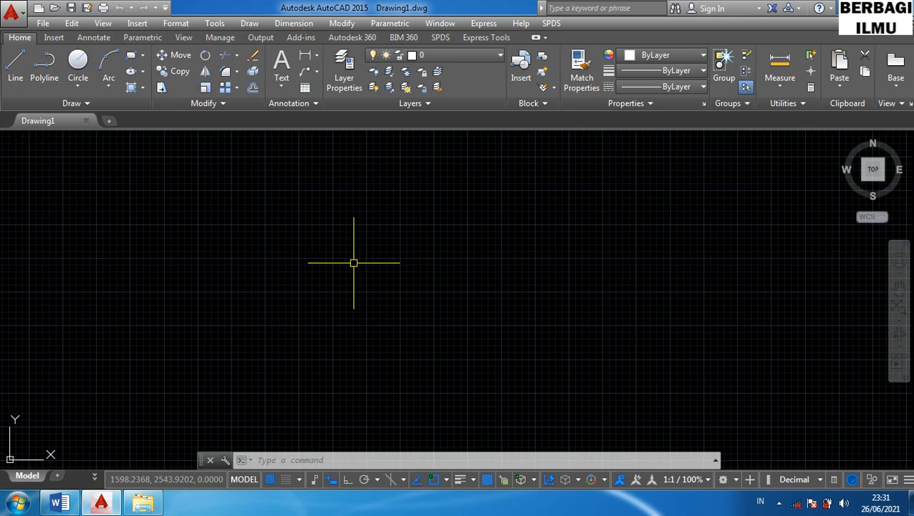
# - Paste the copied image near the middle of the drawing area with scale factor 1 and rotation angle 0
pyautogui.rightClick(339, 223)
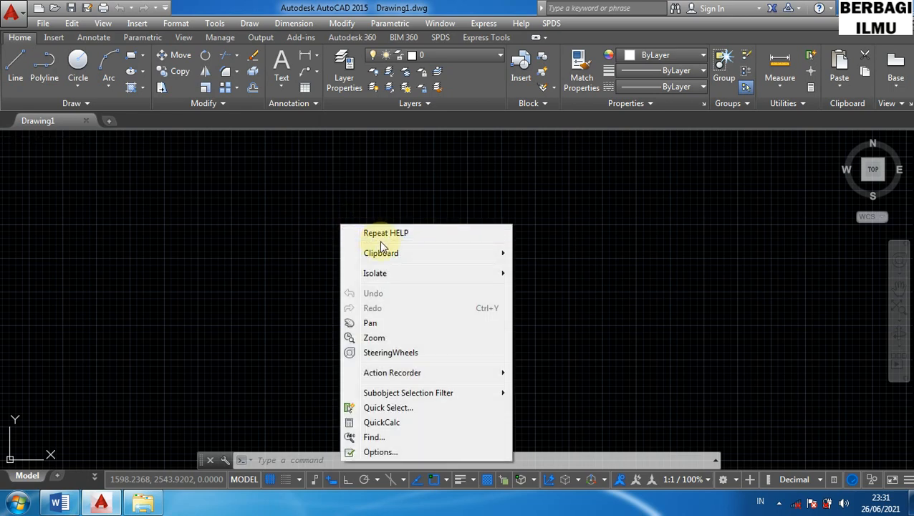
pyautogui.moveTo(394, 256)
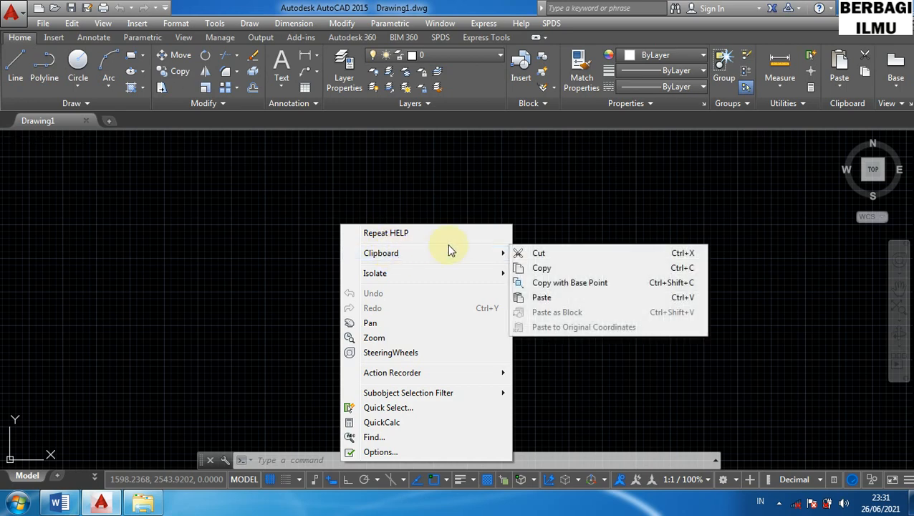
pyautogui.click(542, 298)
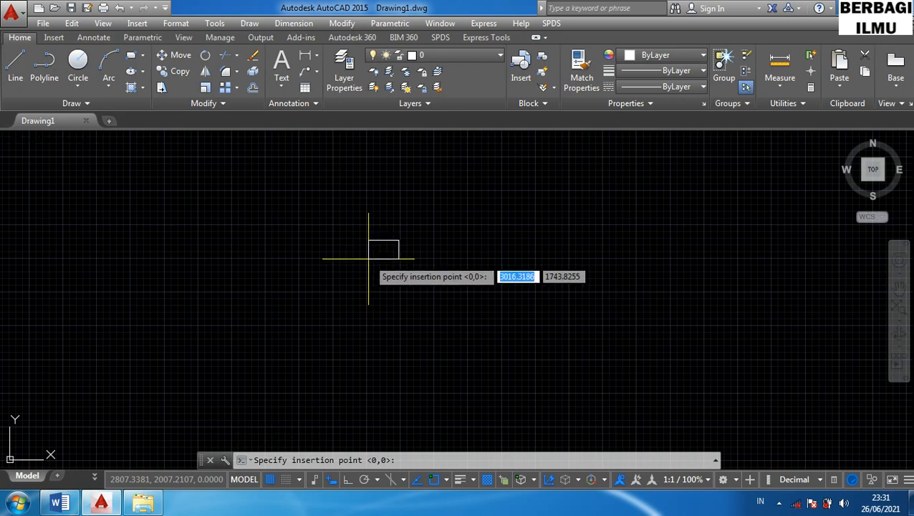
pyautogui.click(368, 259)
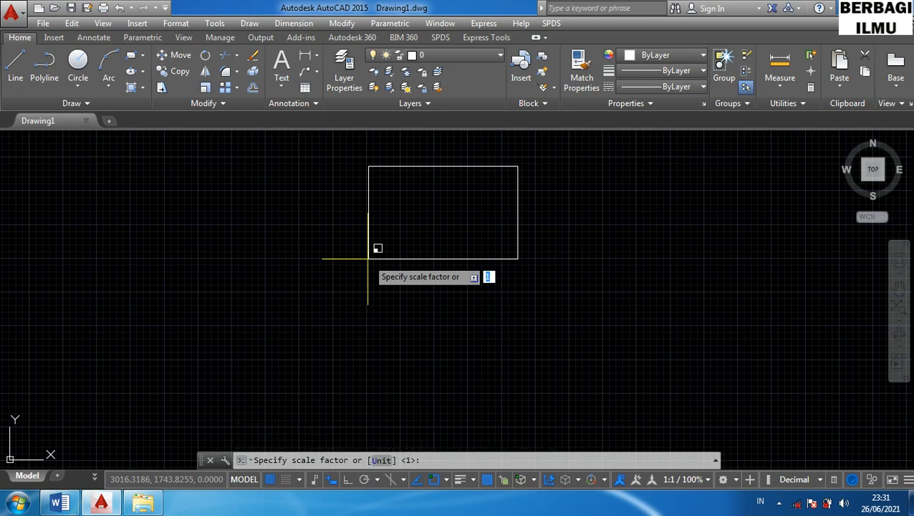
pyautogui.press('Return')
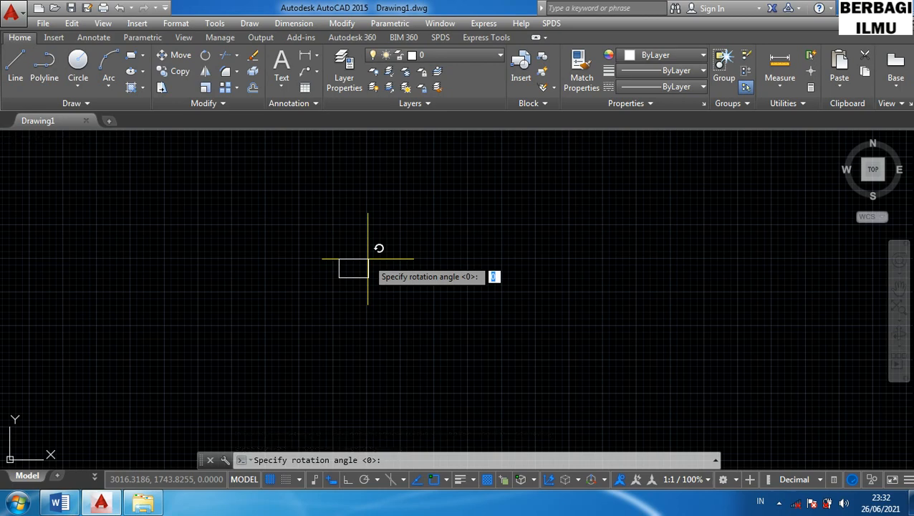
pyautogui.press('Return')
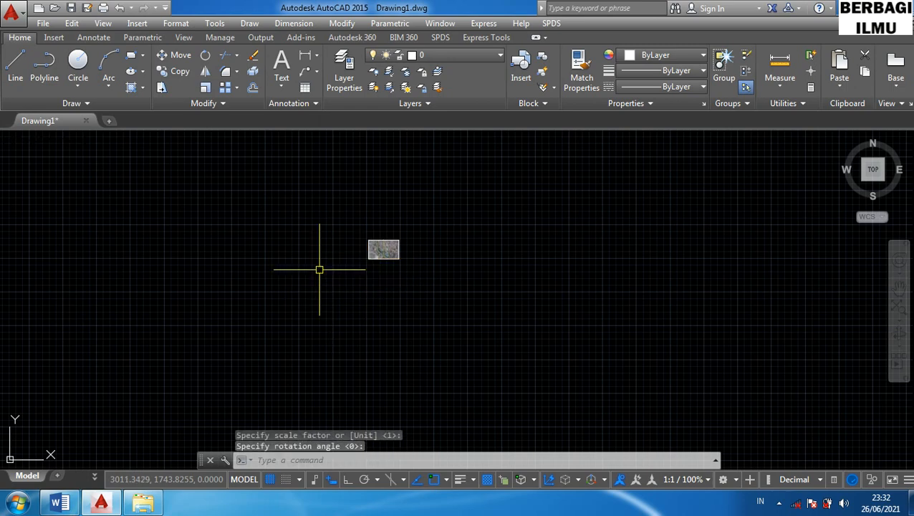
# - Examine the pasted satellite image up close in the drawing area
pyautogui.moveTo(376, 225); pyautogui.dragTo(416, 257, button='middle')
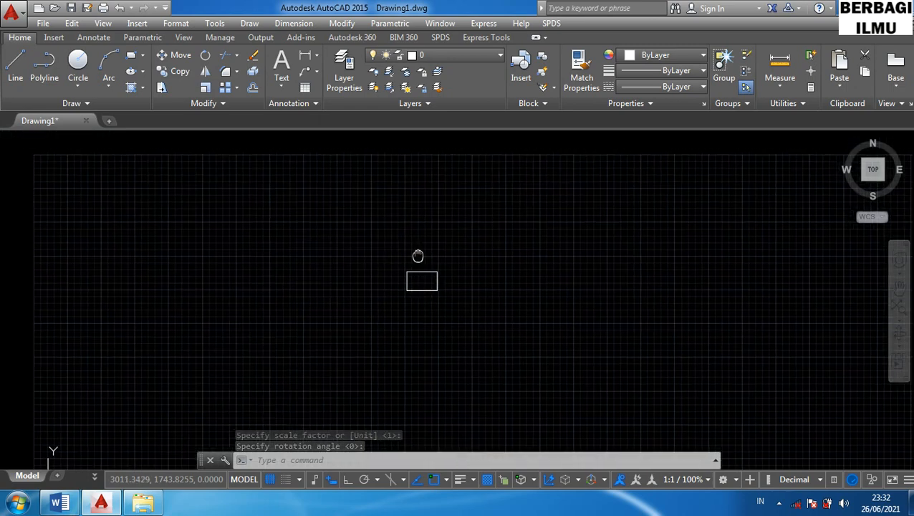
pyautogui.scroll(10, 428, 297)
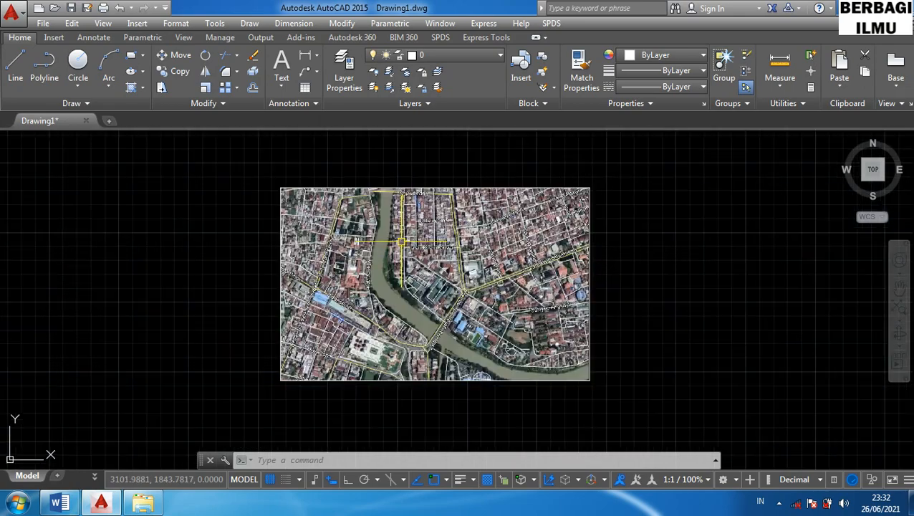
pyautogui.scroll(-2, 396, 242)
pyautogui.scroll(2, 396, 242)
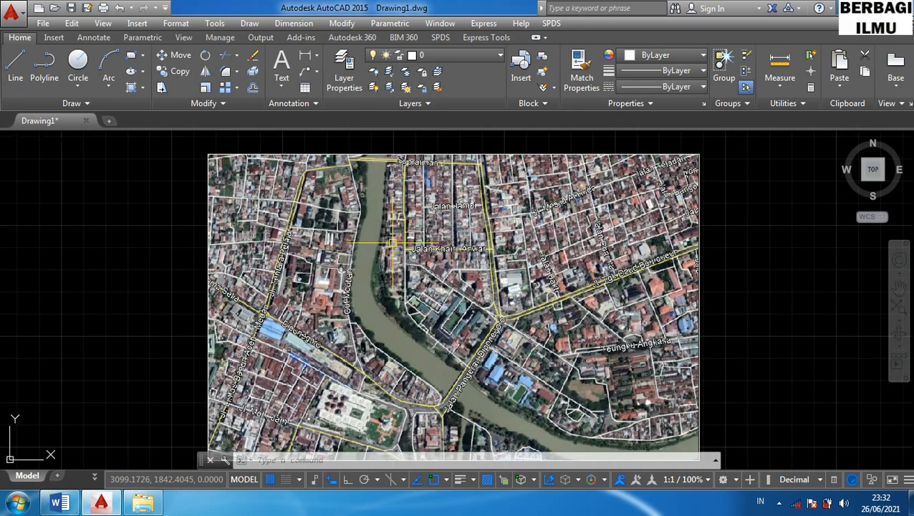
pyautogui.moveTo(389, 256); pyautogui.dragTo(399, 249, button='middle')
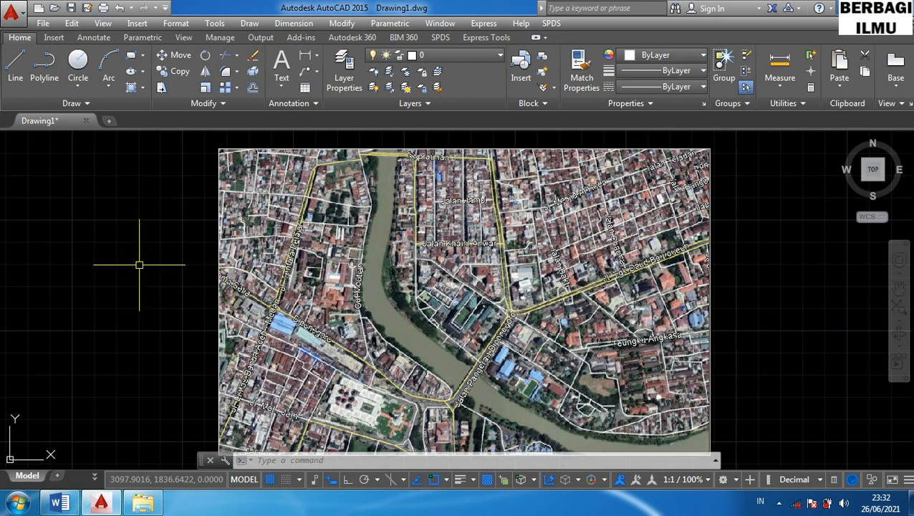
pyautogui.moveTo(139, 265)
pyautogui.mouseDown(button='middle')
pyautogui.moveTo(143, 248)
pyautogui.moveTo(146, 274)
pyautogui.moveTo(147, 258)
pyautogui.mouseUp(button='middle')
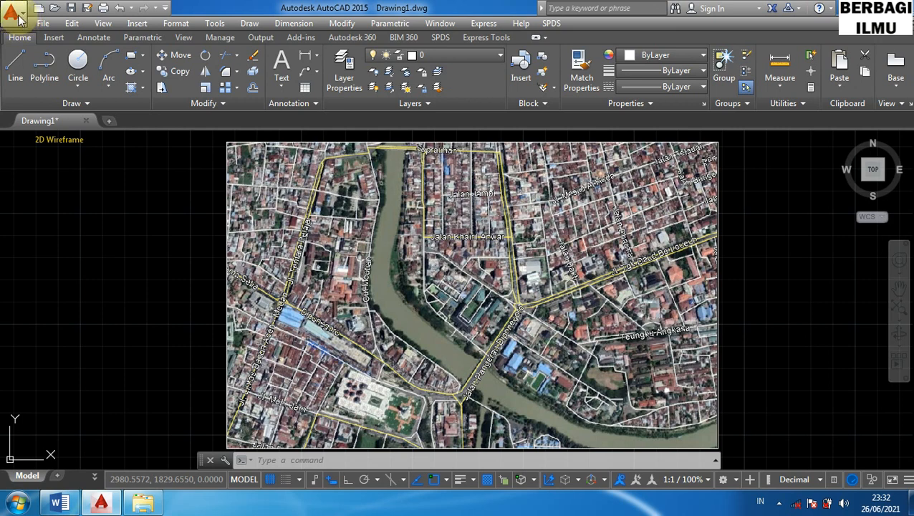
# - Save the drawing as Drawing1.dwg on Local Disk (D:) in AutoCAD 2013 Drawing format
pyautogui.click(15, 14)
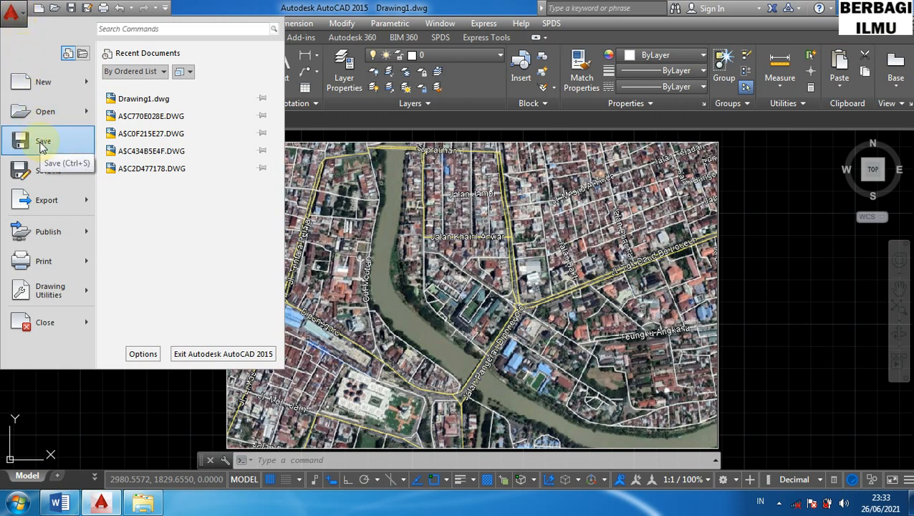
pyautogui.click(41, 143)
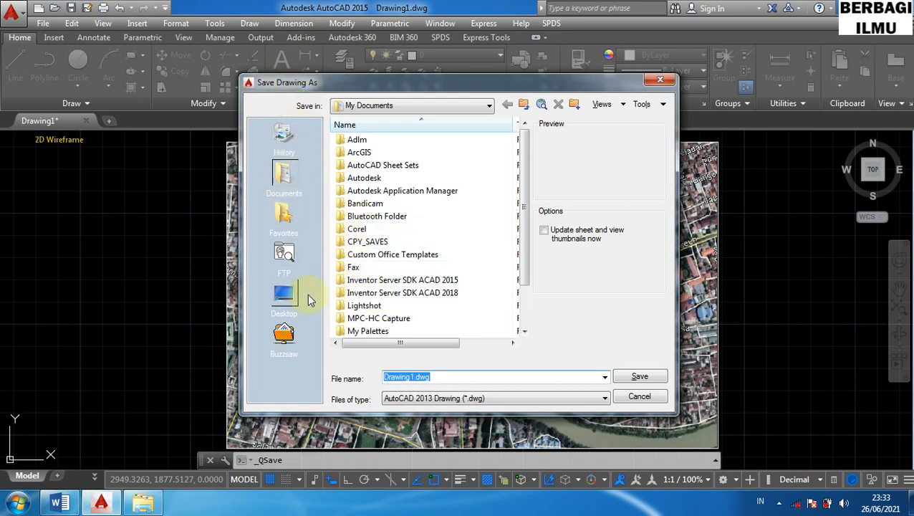
pyautogui.click(285, 295)
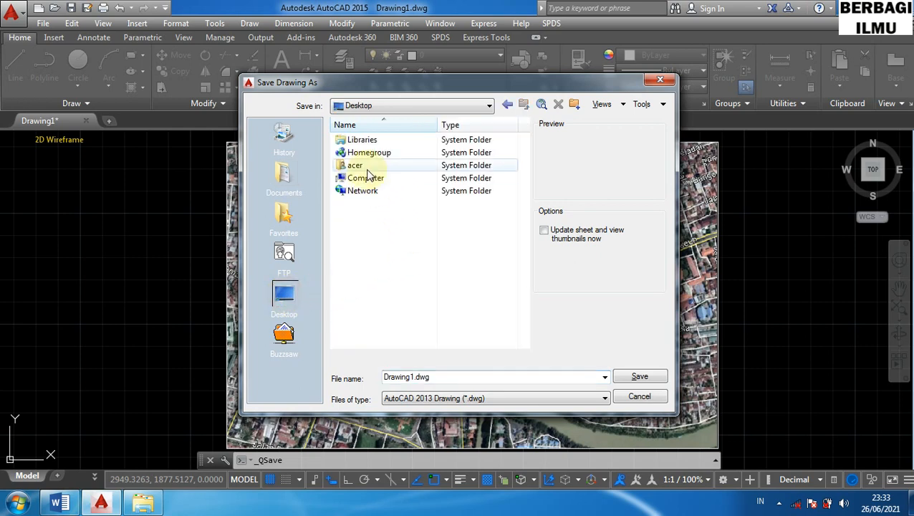
pyautogui.doubleClick(365, 178)
pyautogui.click(374, 169)
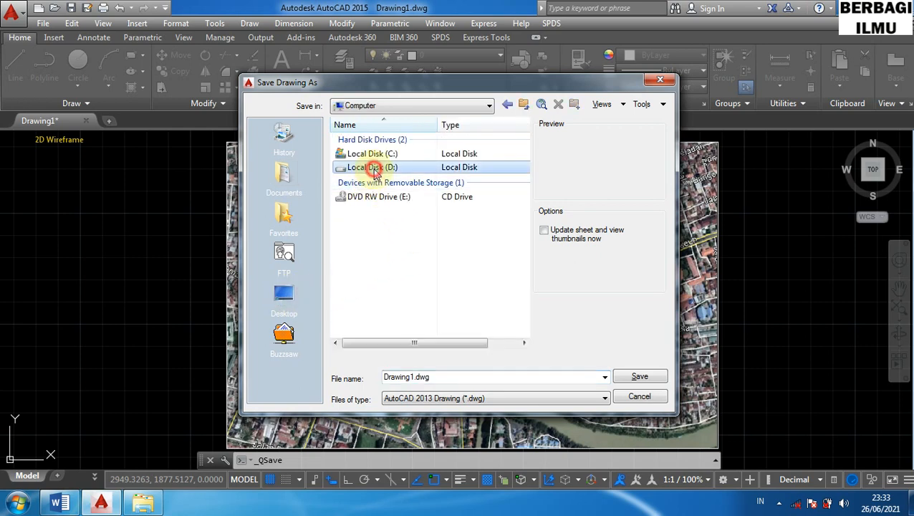
pyautogui.doubleClick(373, 169)
pyautogui.click(631, 379)
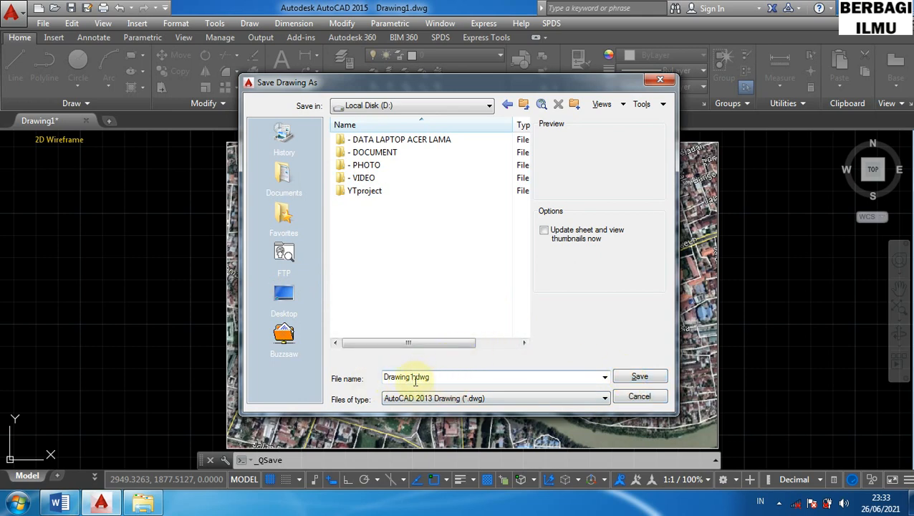
pyautogui.click(640, 377)
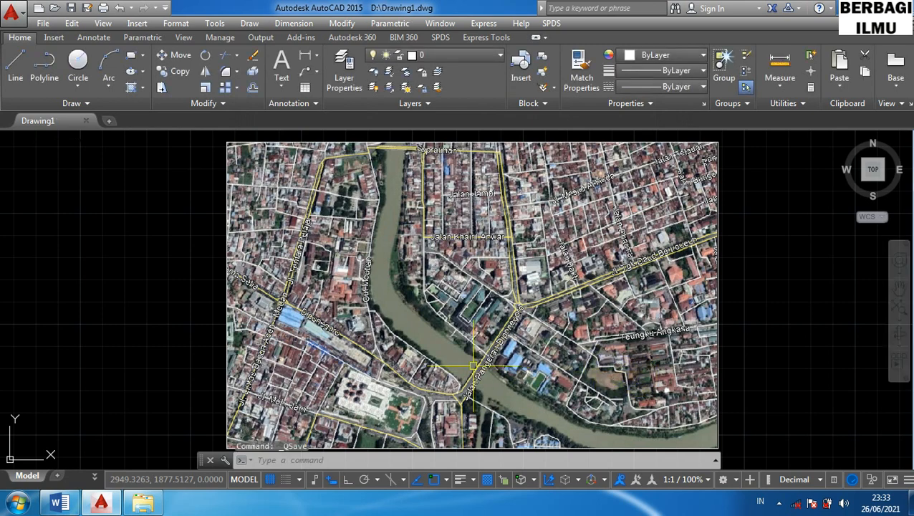
# - Close AutoCAD and return to the Local Disk (D:) folder in Windows Explorer
pyautogui.click(643, 164)
pyautogui.rightClick(678, 127)
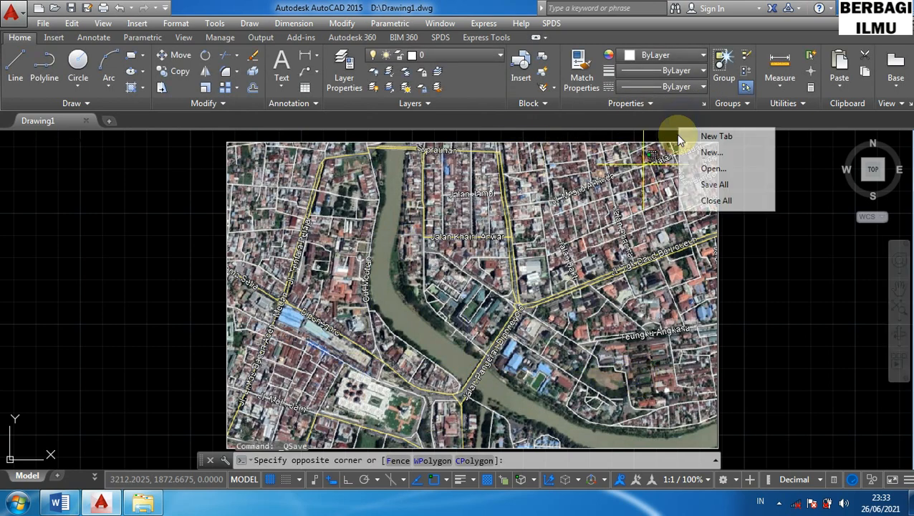
pyautogui.click(766, 252)
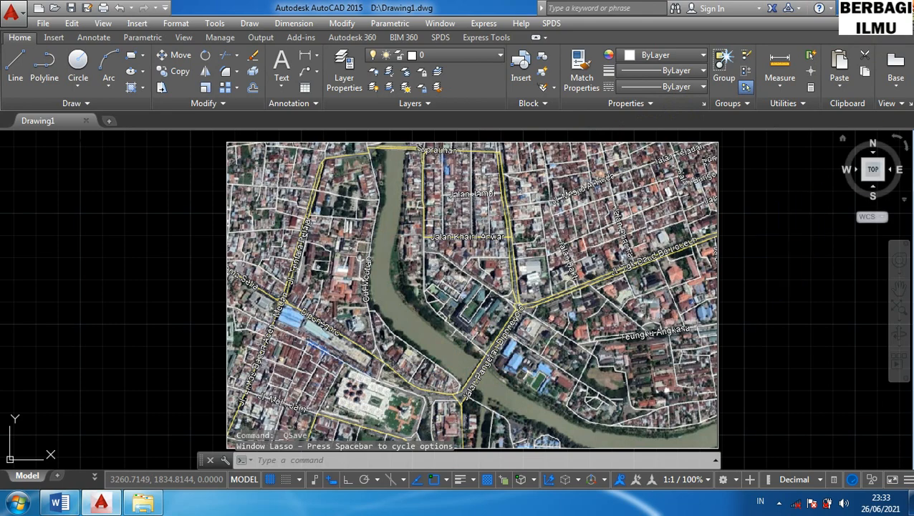
pyautogui.click(904, 8)
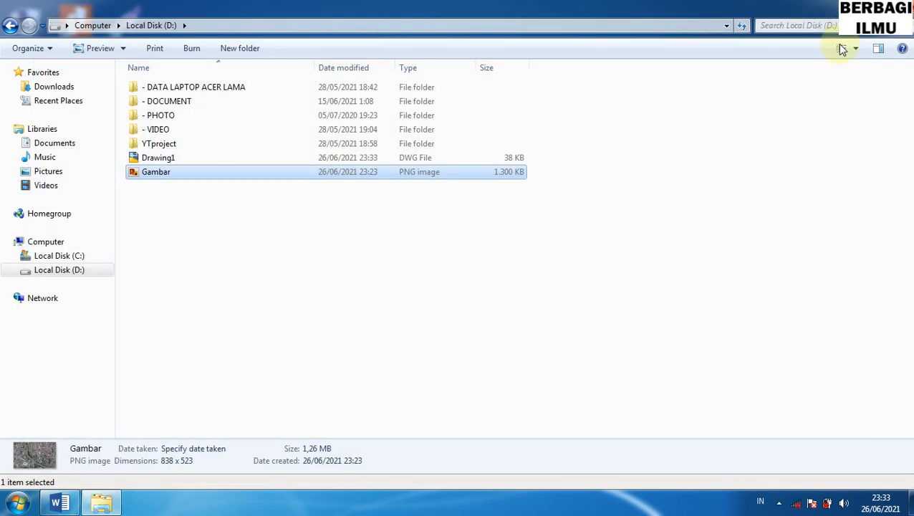
# - Look at the Drawing1 and Gambar files in the folder and preview the Gambar image
pyautogui.click(170, 159)
pyautogui.click(152, 174)
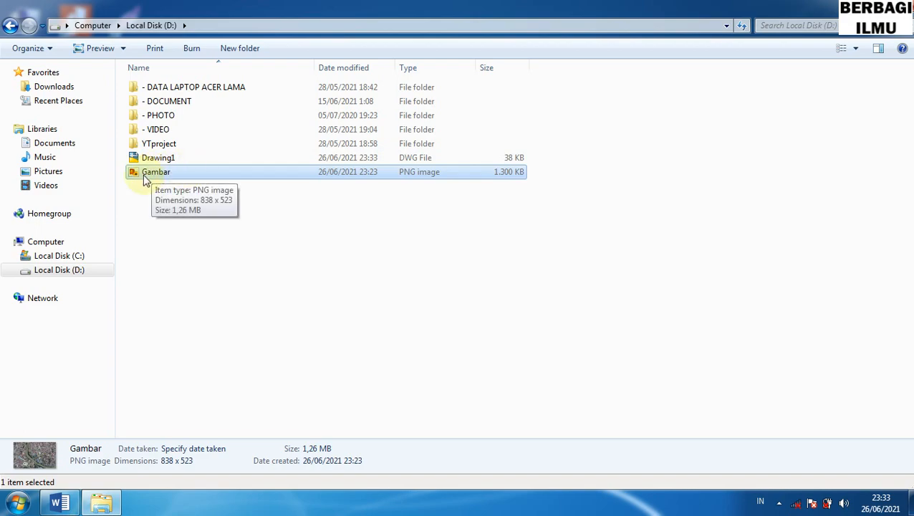
pyautogui.doubleClick(144, 175)
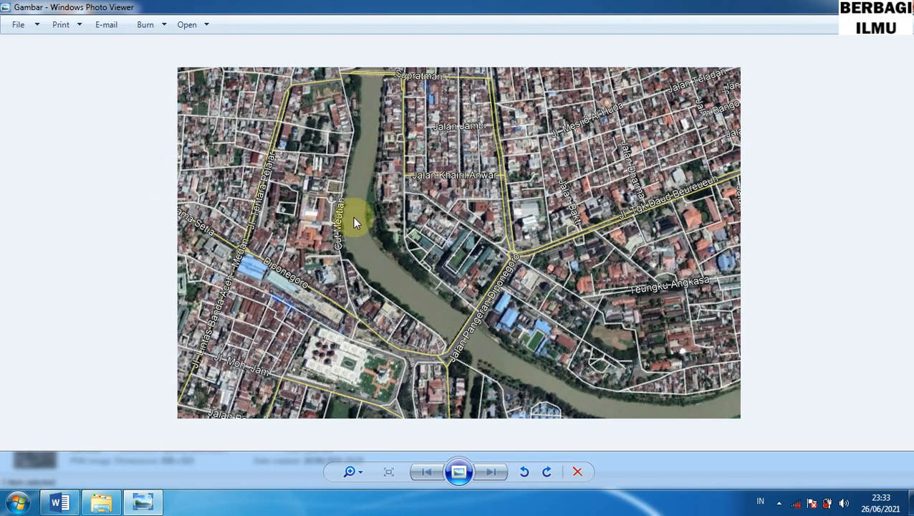
pyautogui.hotkey('alt', 'F4')
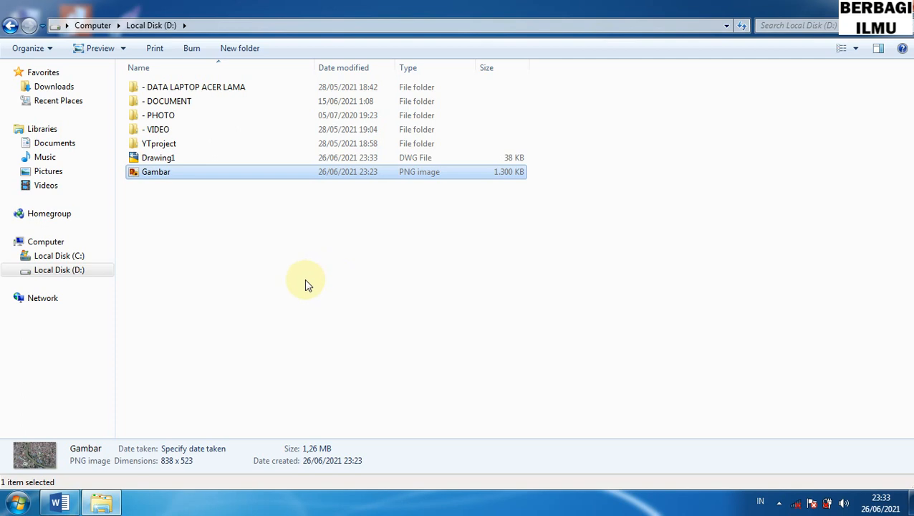
# - Delete the Gambar PNG image from Local Disk (D:)
pyautogui.press('Delete')
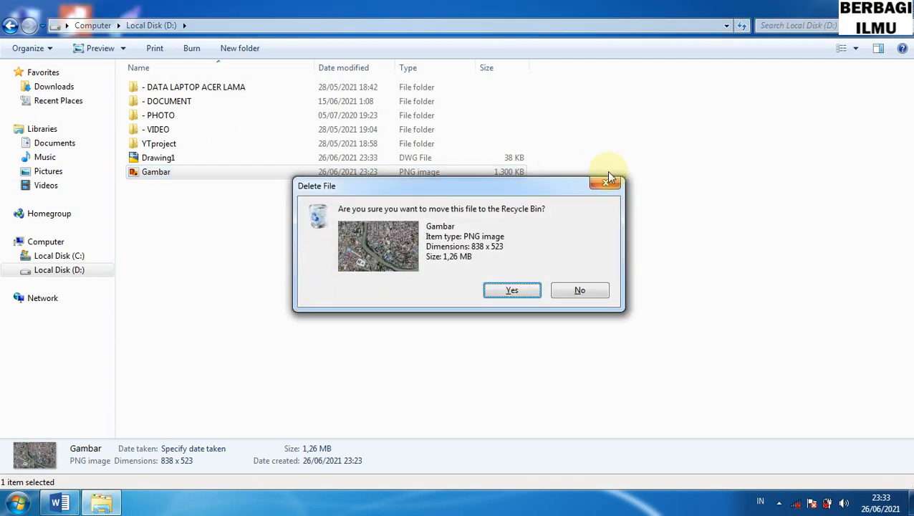
pyautogui.click(610, 182)
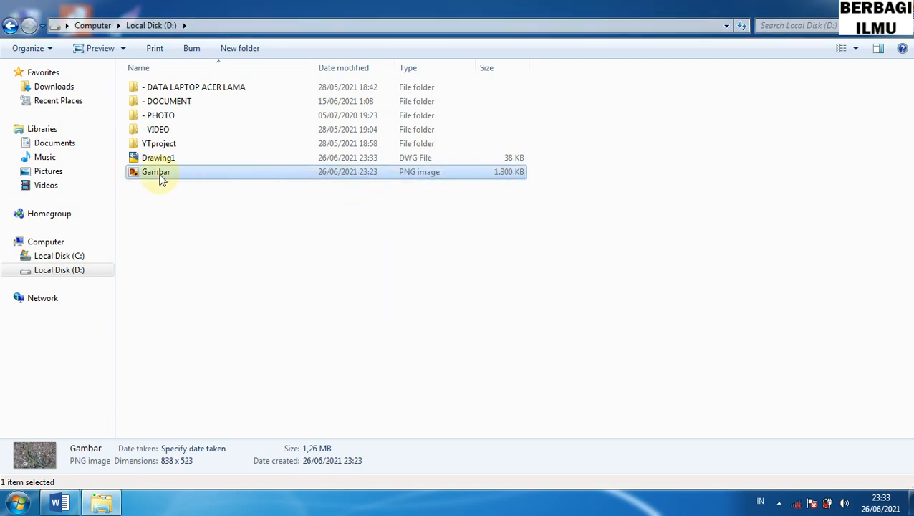
pyautogui.rightClick(161, 179)
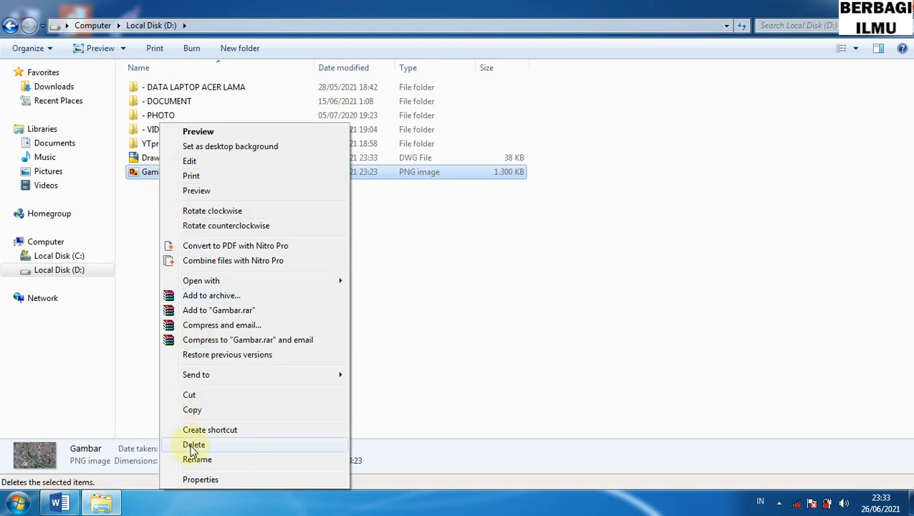
pyautogui.click(194, 445)
pyautogui.click(510, 290)
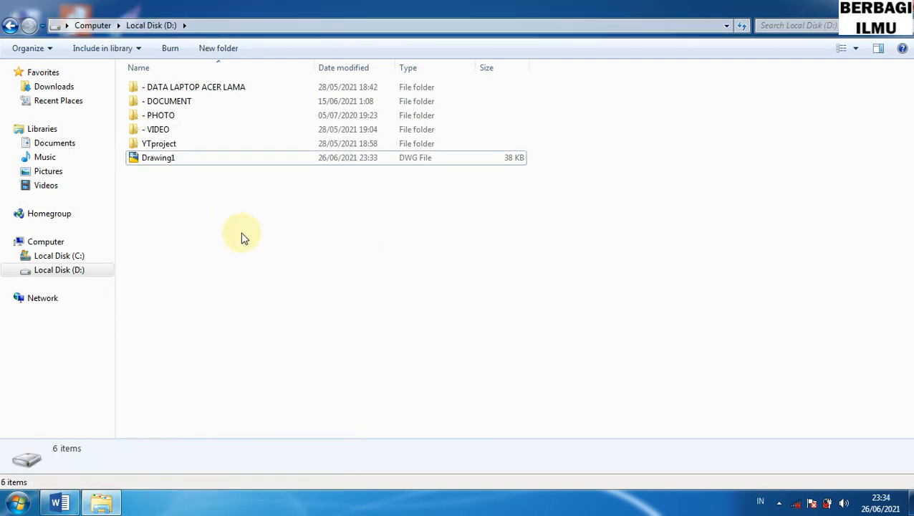
# - Open Drawing1 from Local Disk (D:) in AutoCAD, clearing the folder window and refreshing the desktop while it loads
pyautogui.doubleClick(153, 159)
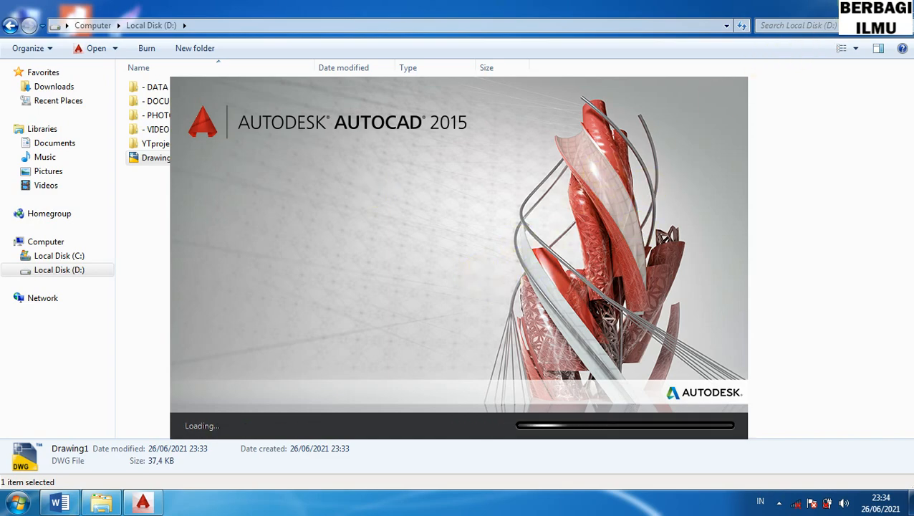
pyautogui.click(852, 7)
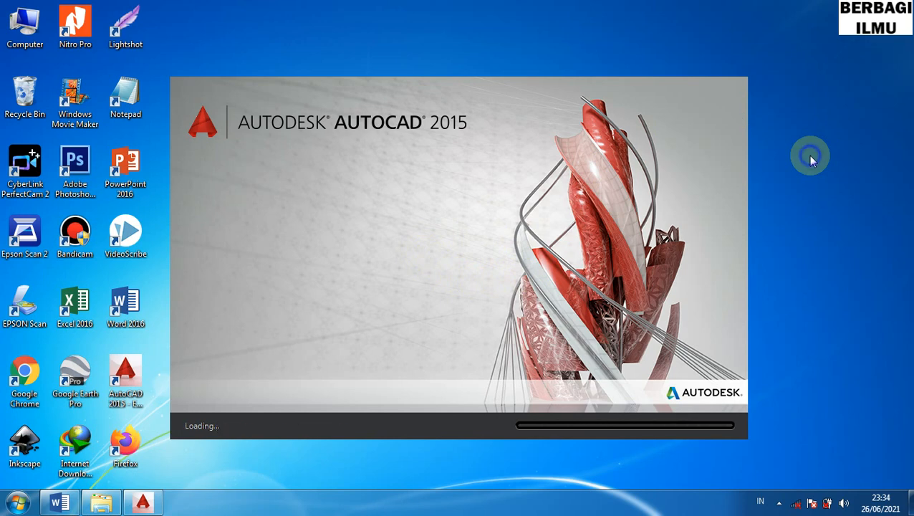
pyautogui.rightClick(752, 155)
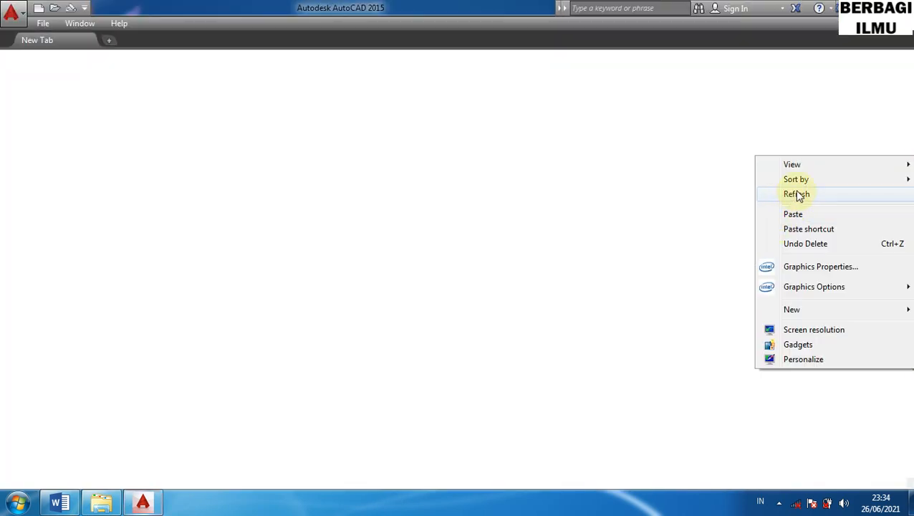
pyautogui.click(795, 192)
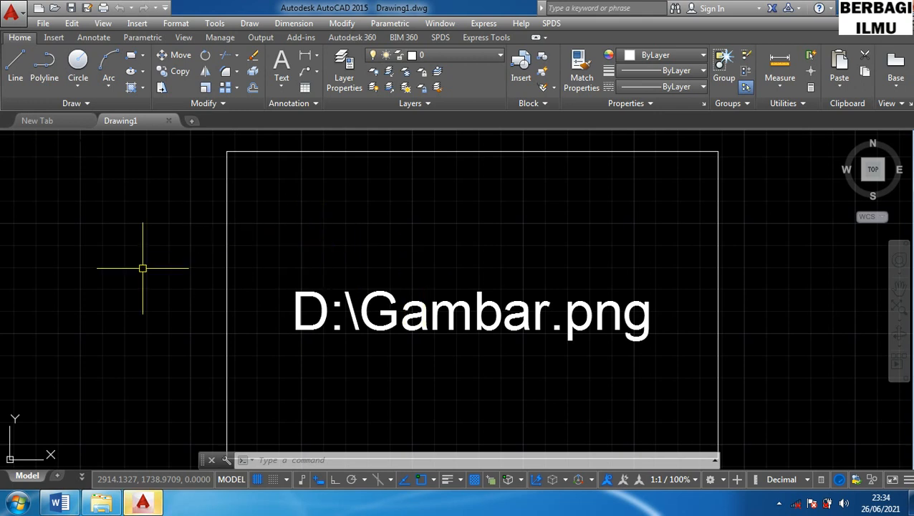
# - Inspect the image frame showing the D:\Gambar.png path, and delete it from the drawing
pyautogui.moveTo(196, 307)
pyautogui.mouseDown(button='middle')
pyautogui.moveTo(190, 206)
pyautogui.moveTo(177, 228)
pyautogui.mouseUp(button='middle')
pyautogui.scroll(-2, 193, 219)
pyautogui.scroll(2, 194, 278)
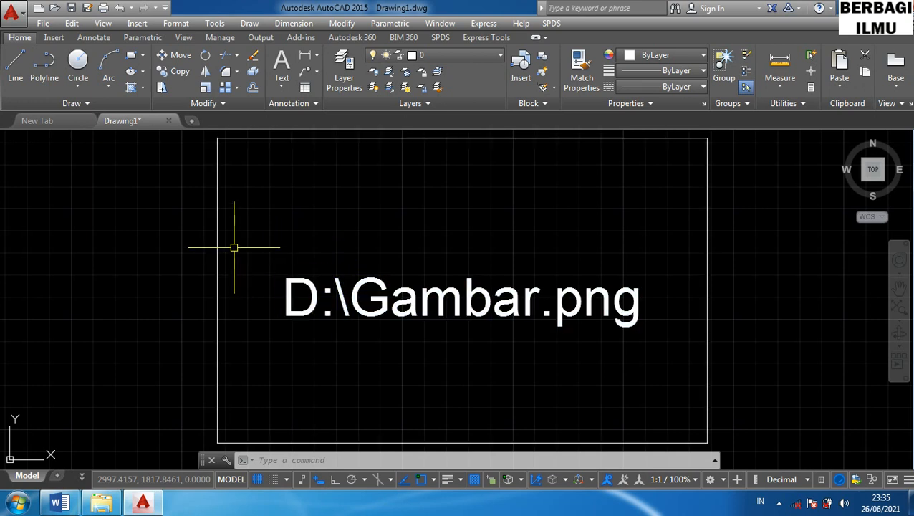
pyautogui.scroll(-2, 208, 233)
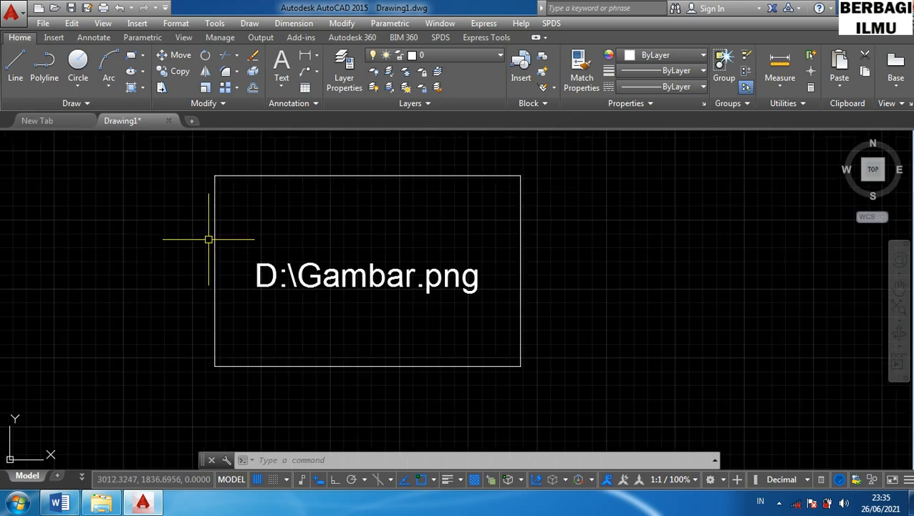
pyautogui.scroll(2, 208, 240)
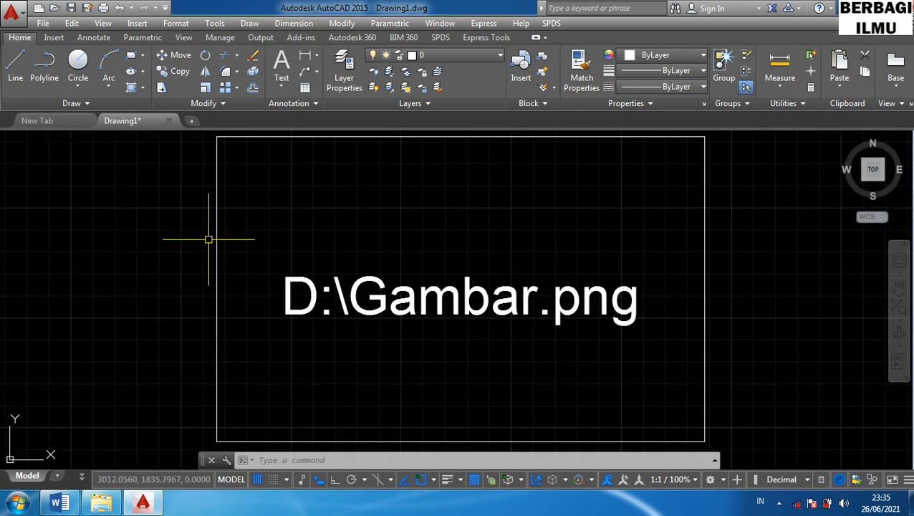
pyautogui.click(704, 304)
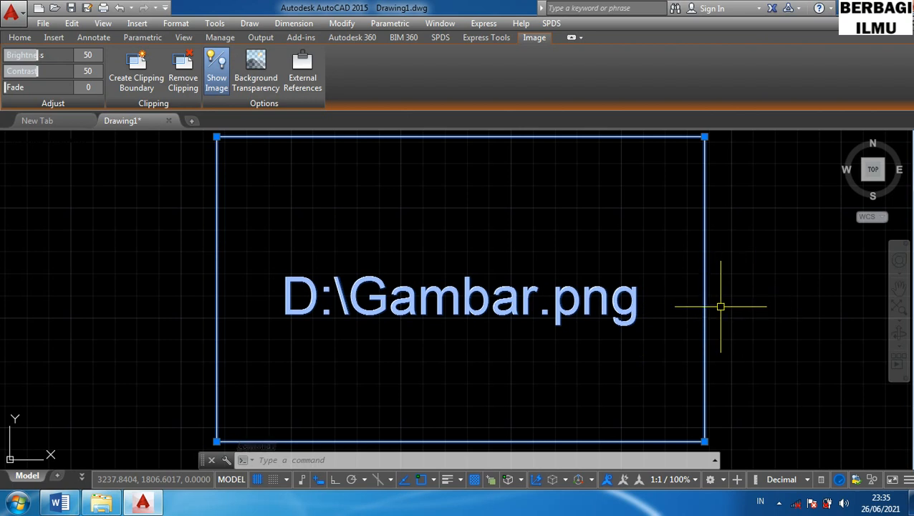
pyautogui.press('Escape')
pyautogui.click(729, 322)
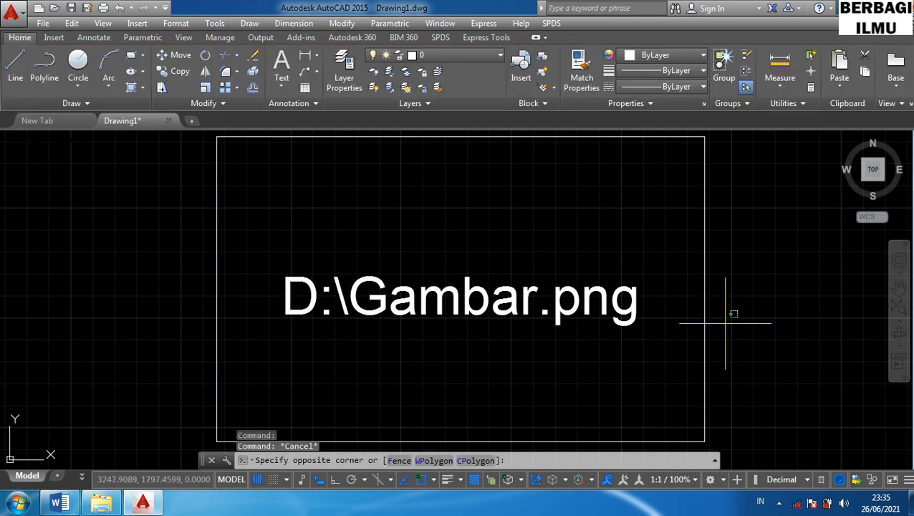
pyautogui.click(674, 297)
pyautogui.press('Delete')
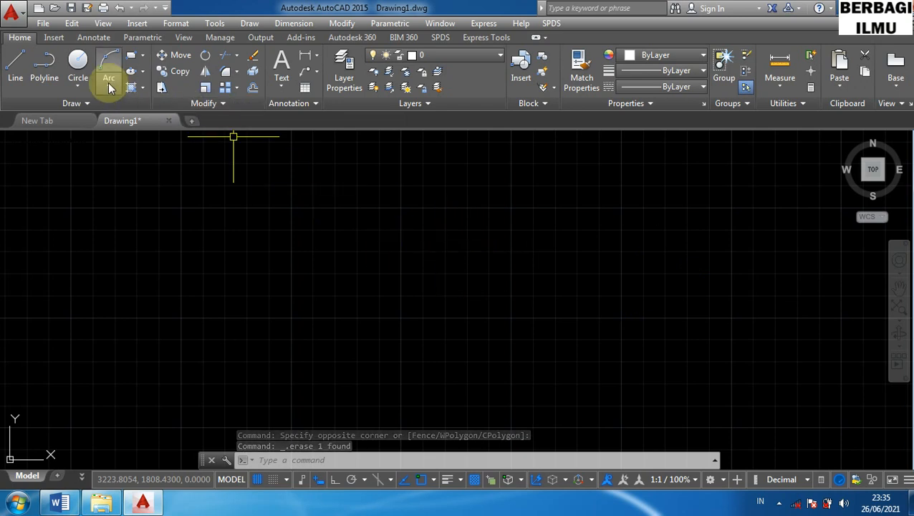
# - Insert a new Microsoft Word Document OLE object into the drawing and maximize its Word editing window
pyautogui.click(55, 38)
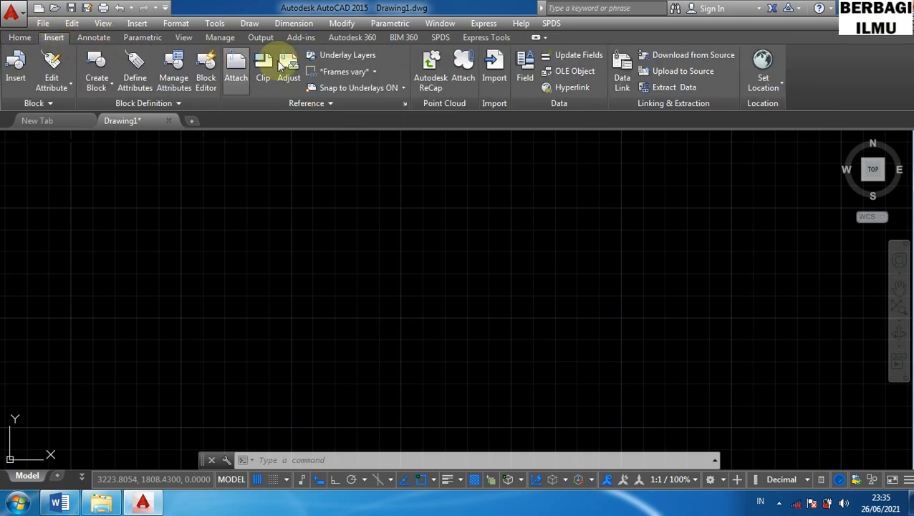
pyautogui.click(575, 72)
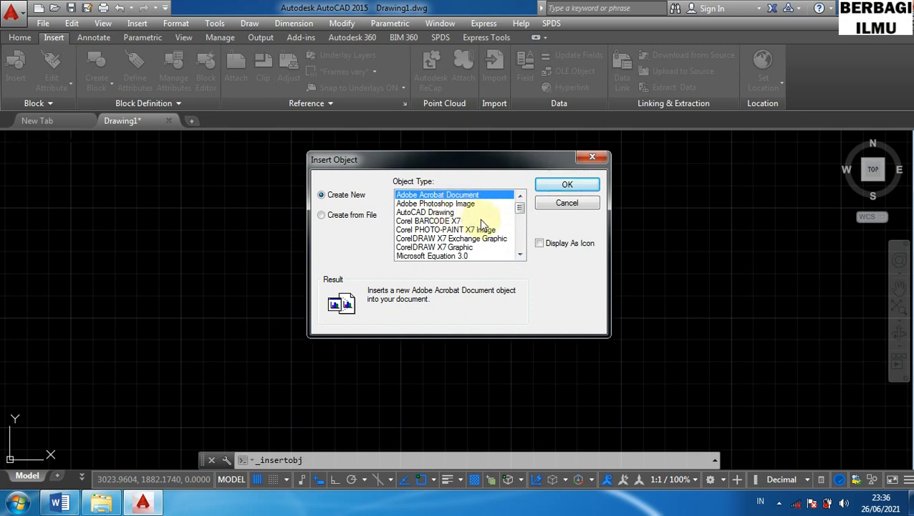
pyautogui.click(521, 255)
pyautogui.click(520, 255)
pyautogui.click(520, 255)
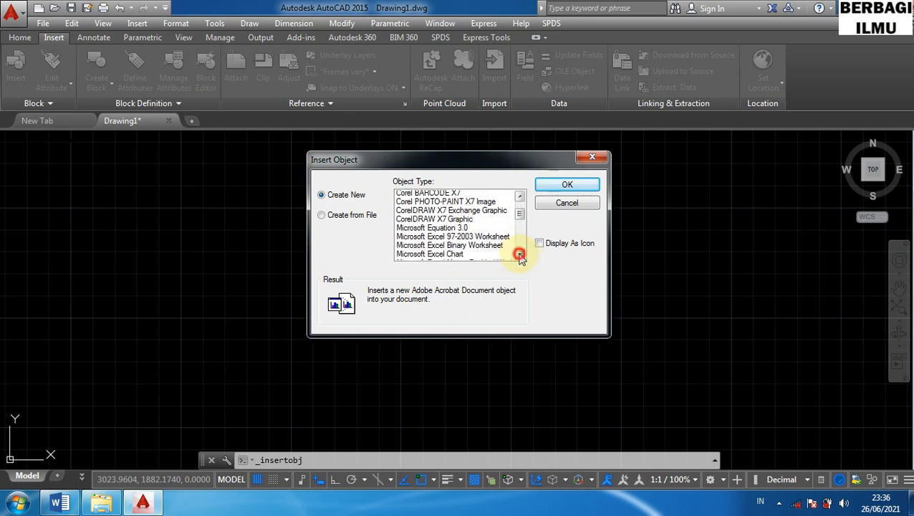
pyautogui.click(520, 255)
pyautogui.click(520, 255)
pyautogui.click(520, 255)
pyautogui.click(521, 255)
pyautogui.click(520, 255)
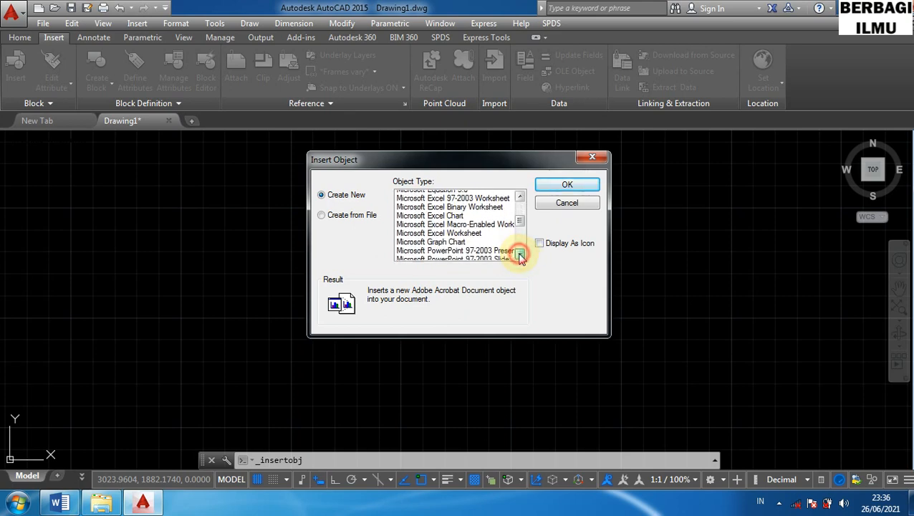
pyautogui.click(520, 256)
pyautogui.click(520, 255)
pyautogui.click(520, 255)
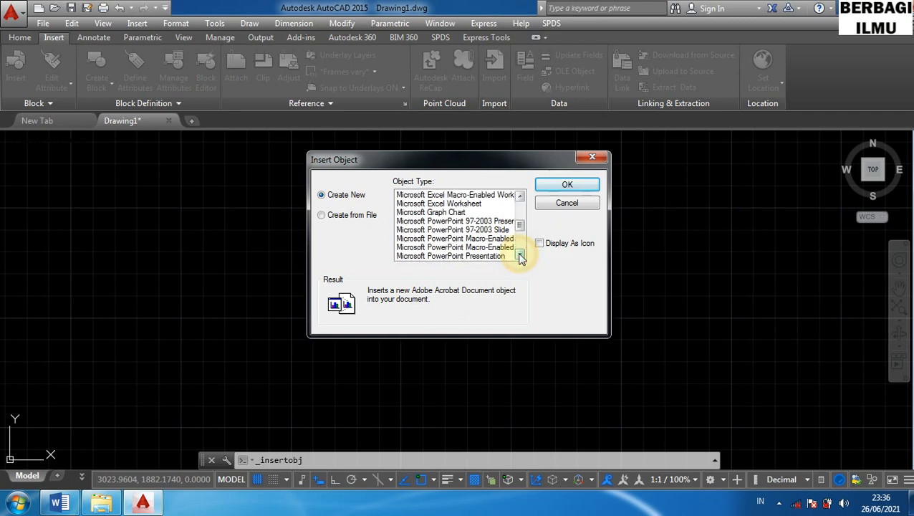
pyautogui.click(521, 255)
pyautogui.click(520, 255)
pyautogui.click(520, 255)
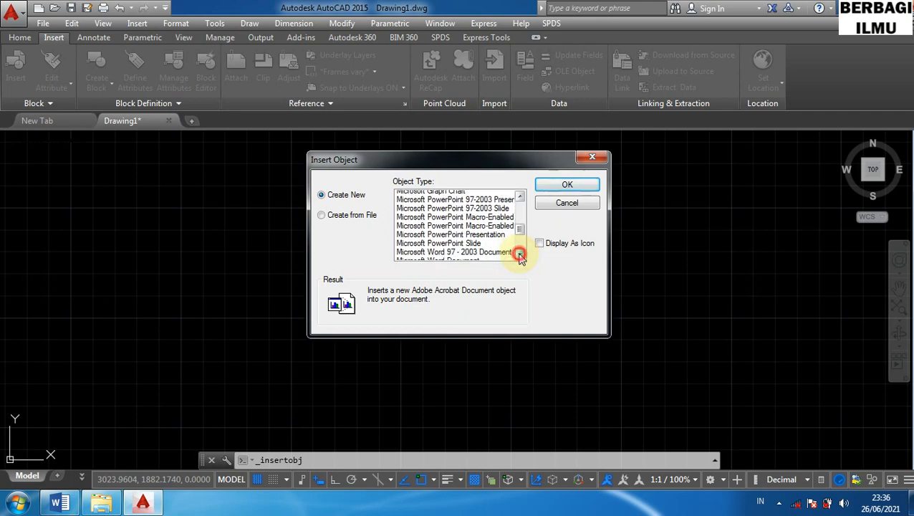
pyautogui.click(520, 255)
pyautogui.click(521, 255)
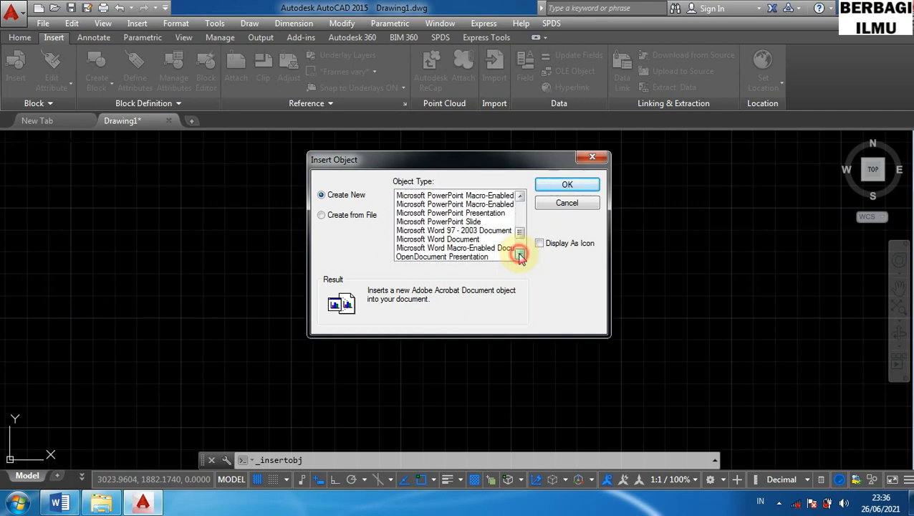
pyautogui.click(459, 239)
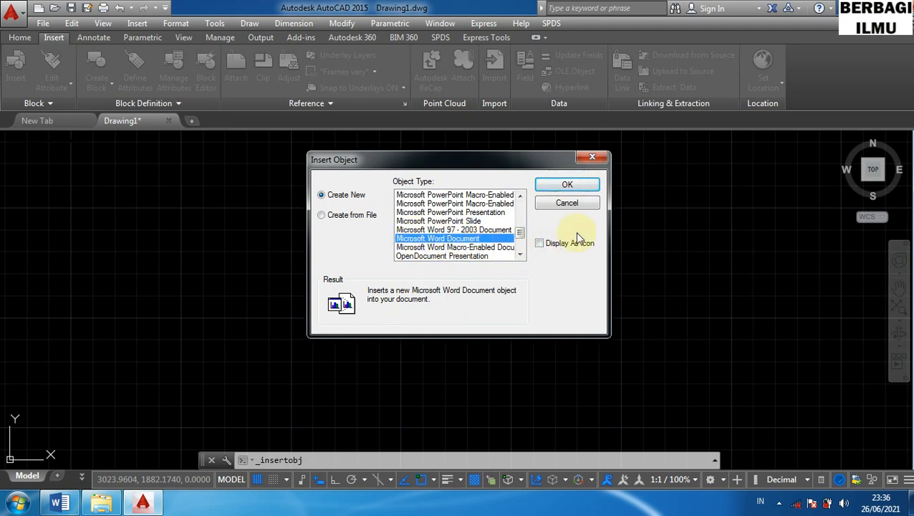
pyautogui.click(563, 185)
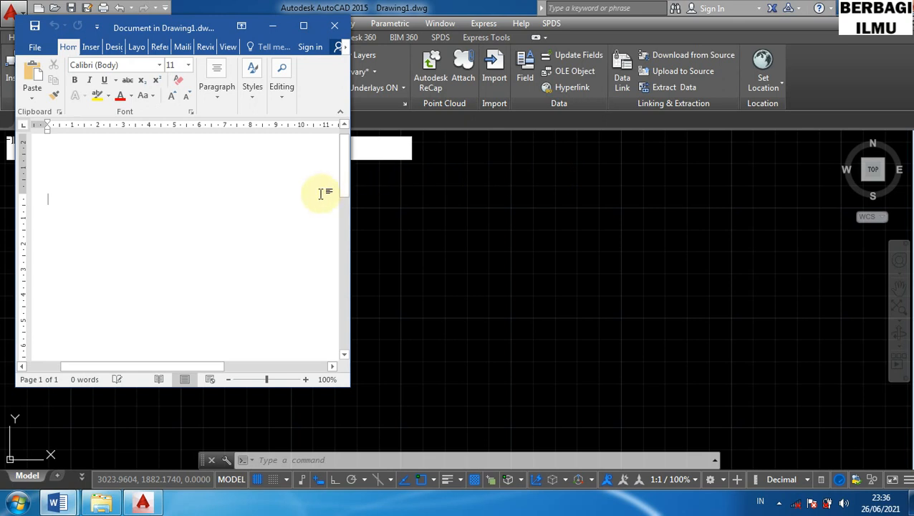
pyautogui.click(304, 28)
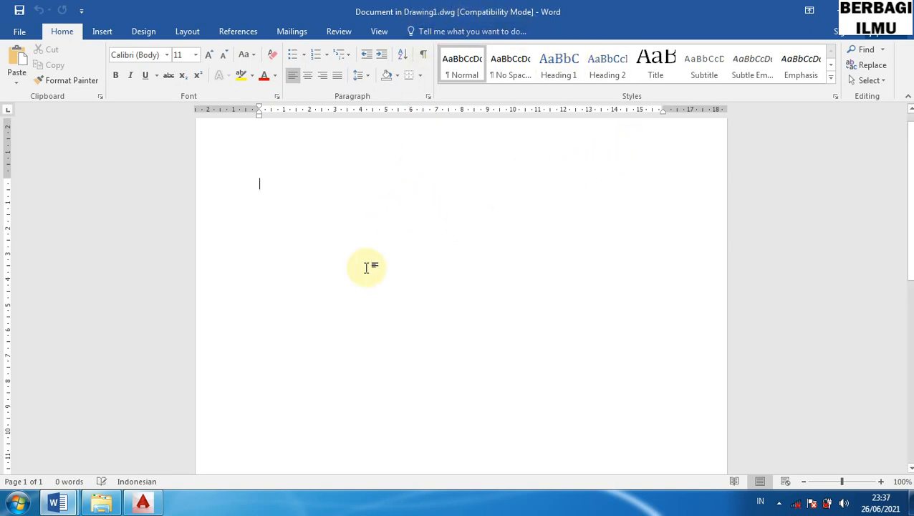
# - Check Local Disk (D:) for the Gambar image, restore it from the Recycle Bin, and close the bin
pyautogui.click(106, 502)
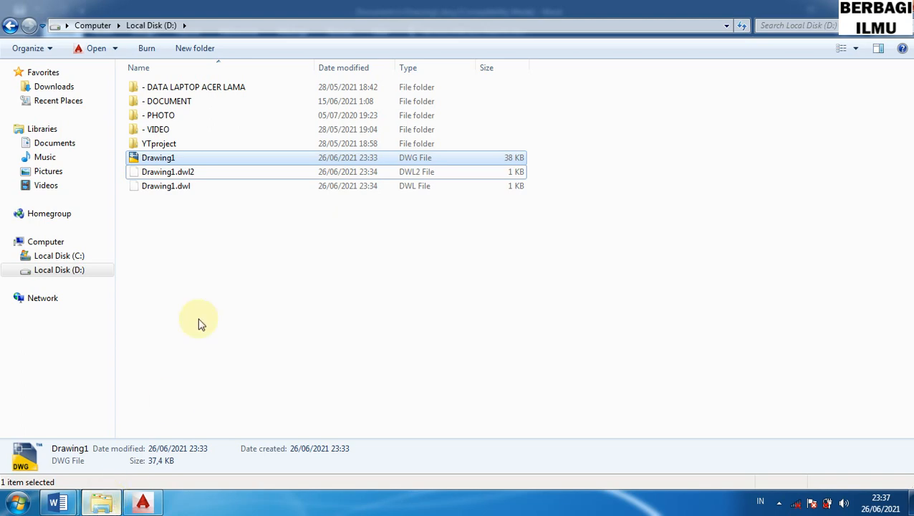
pyautogui.click(209, 239)
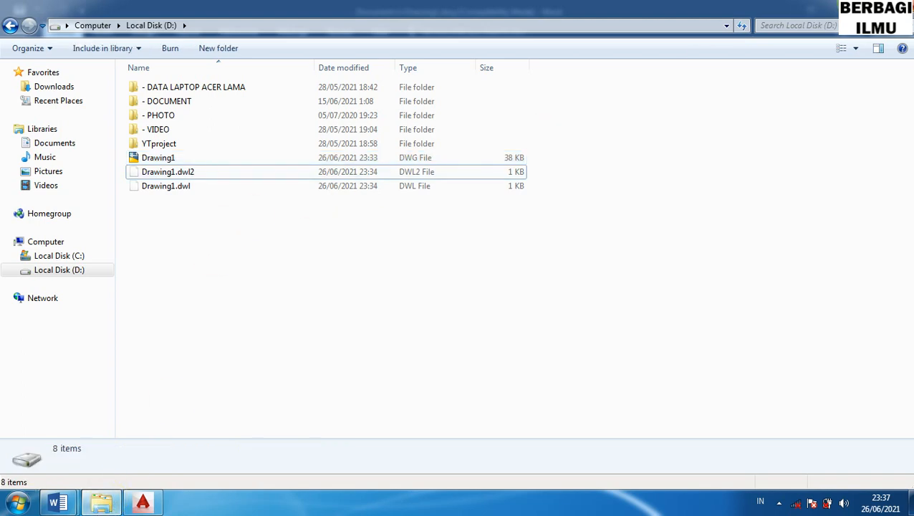
pyautogui.hotkey('alt', 'F4')
pyautogui.hotkey('alt', 'Tab')
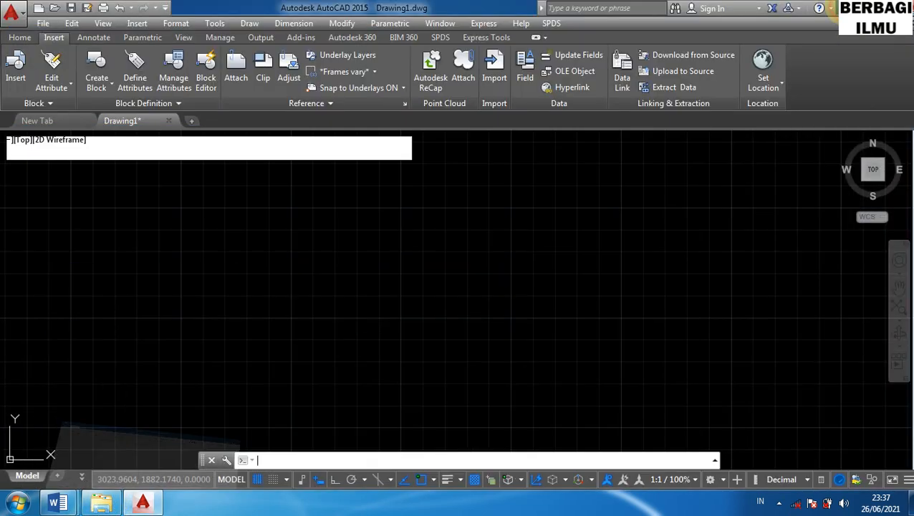
pyautogui.press('super+d')
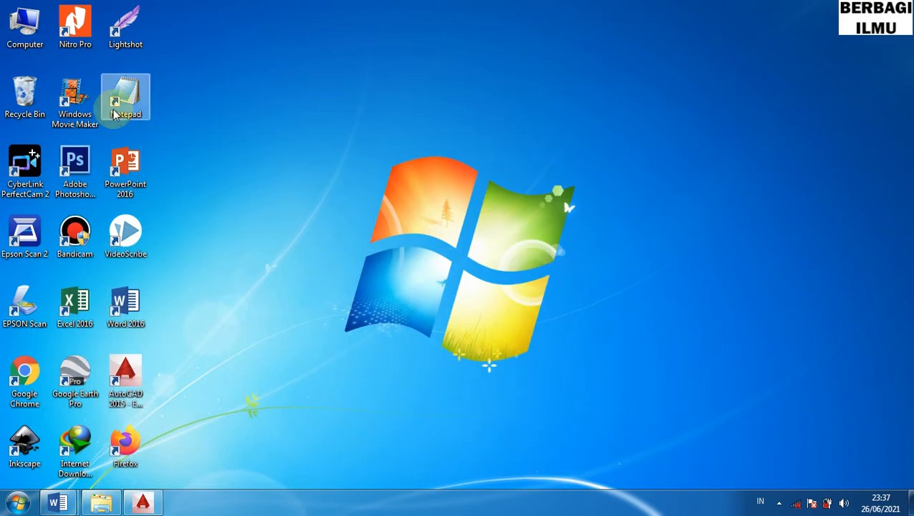
pyautogui.doubleClick(25, 101)
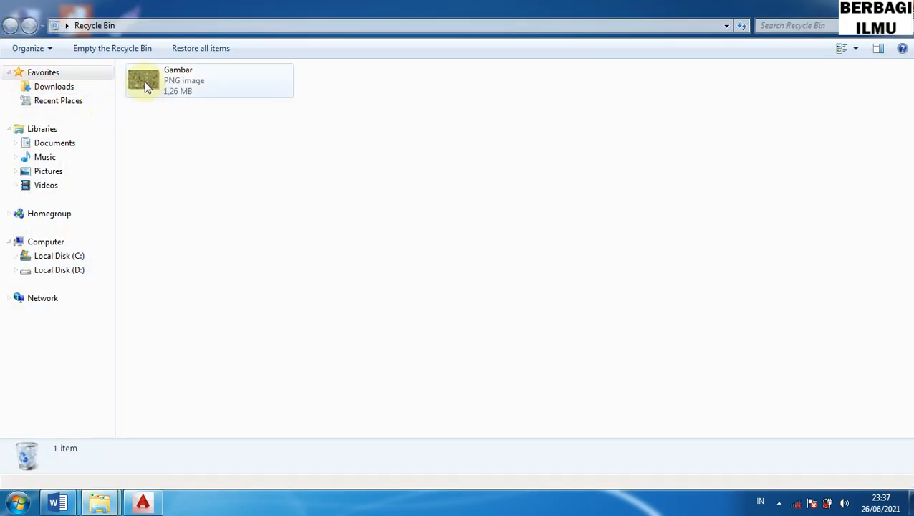
pyautogui.rightClick(147, 86)
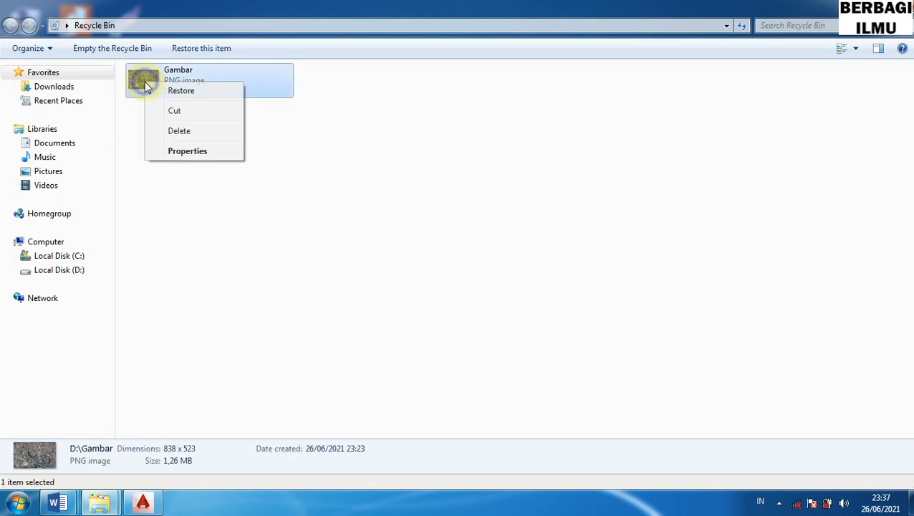
pyautogui.click(181, 91)
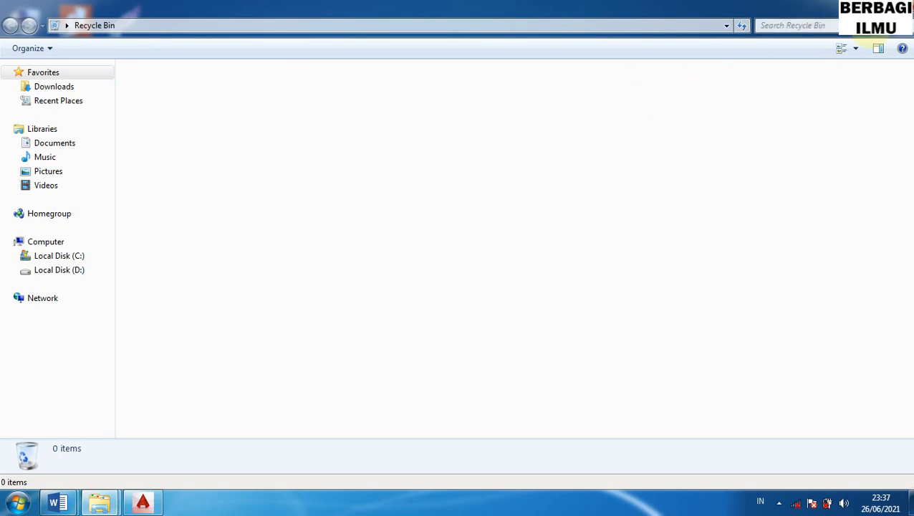
pyautogui.hotkey('alt', 'F4')
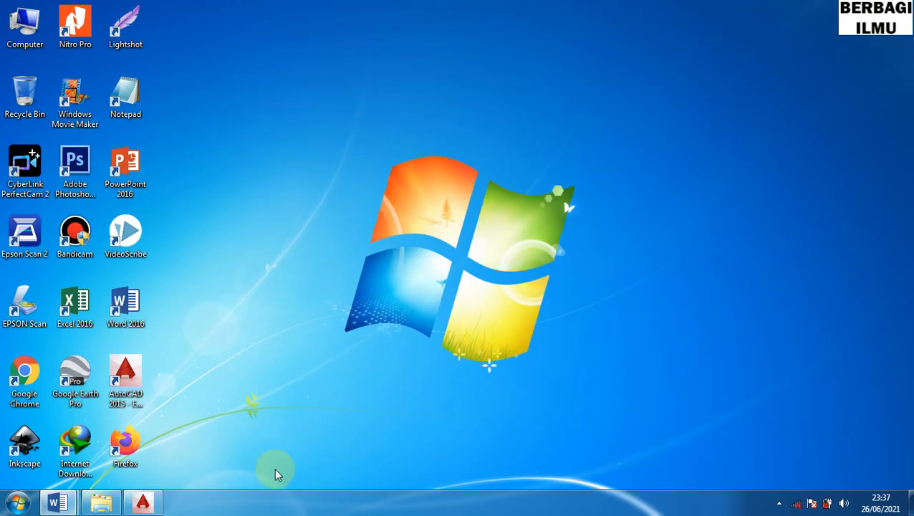
# - Return to the Local Disk (D:) folder and preview the restored Gambar image
pyautogui.click(108, 504)
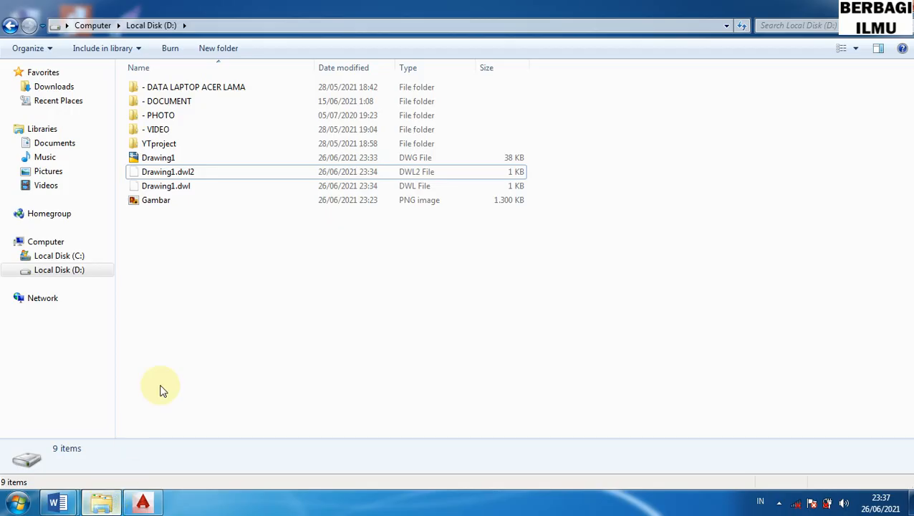
pyautogui.doubleClick(154, 202)
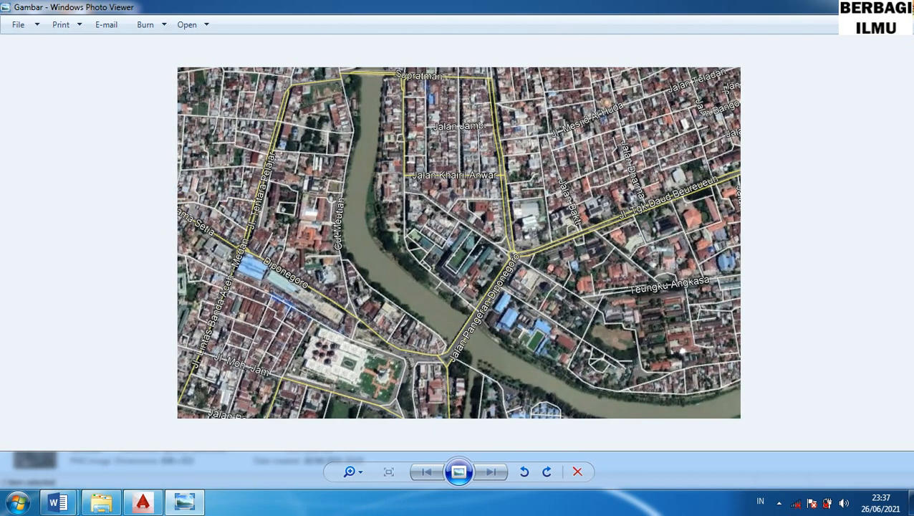
pyautogui.hotkey('alt', 'F4')
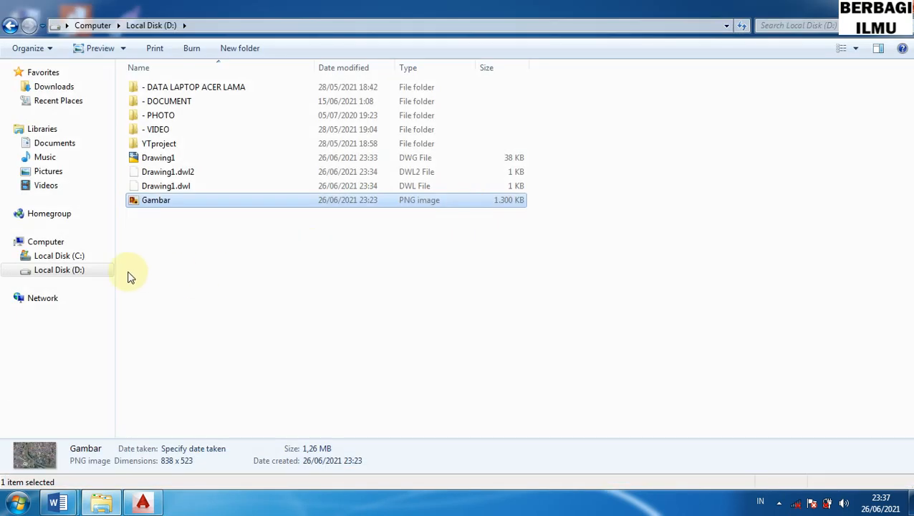
# - Copy the Gambar image from Local Disk (D:) and paste it into the Word document embedded in Drawing1.dwg
pyautogui.rightClick(149, 202)
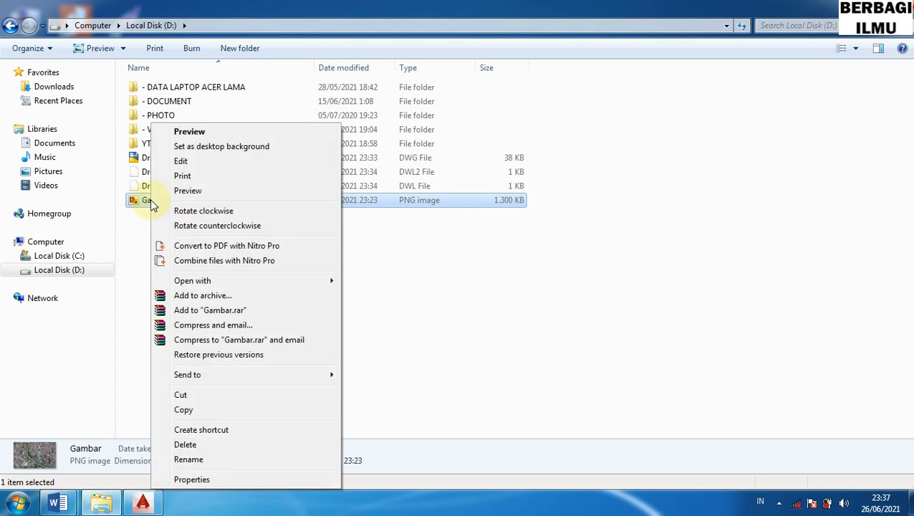
pyautogui.click(185, 410)
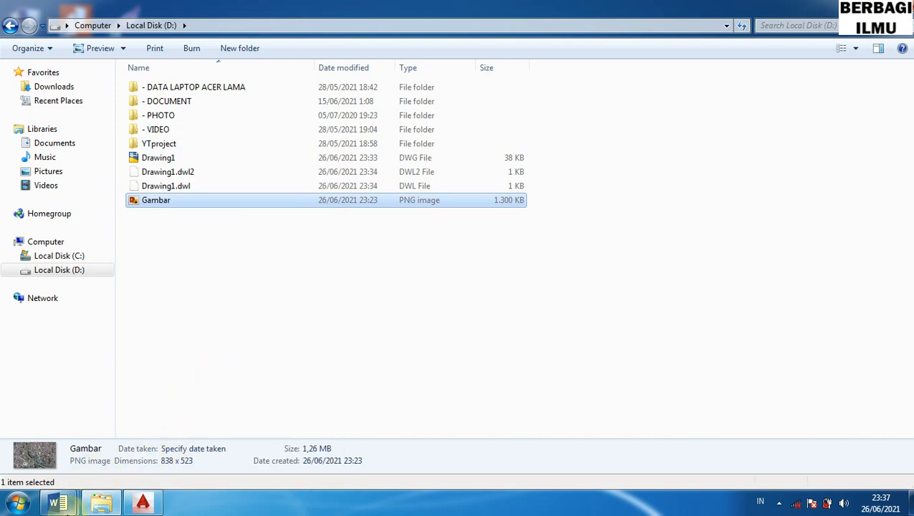
pyautogui.moveTo(58, 503)
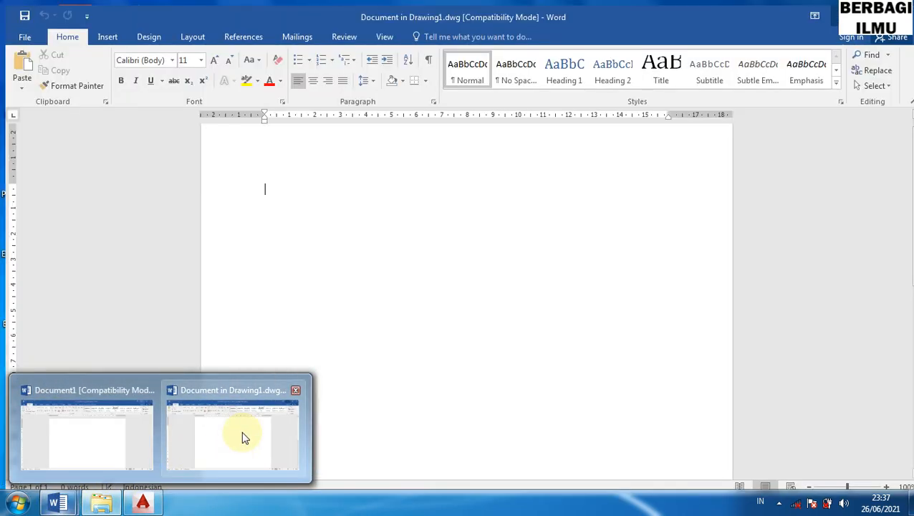
pyautogui.click(242, 431)
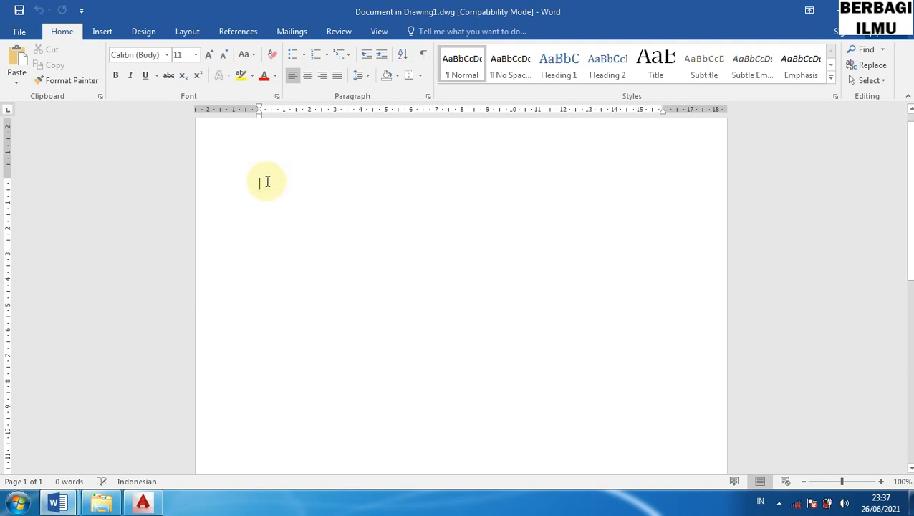
pyautogui.rightClick(267, 181)
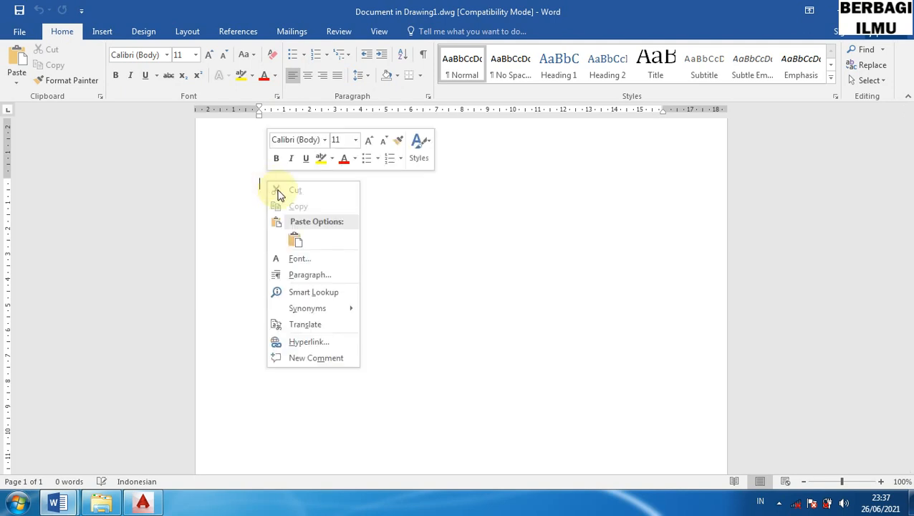
pyautogui.click(296, 240)
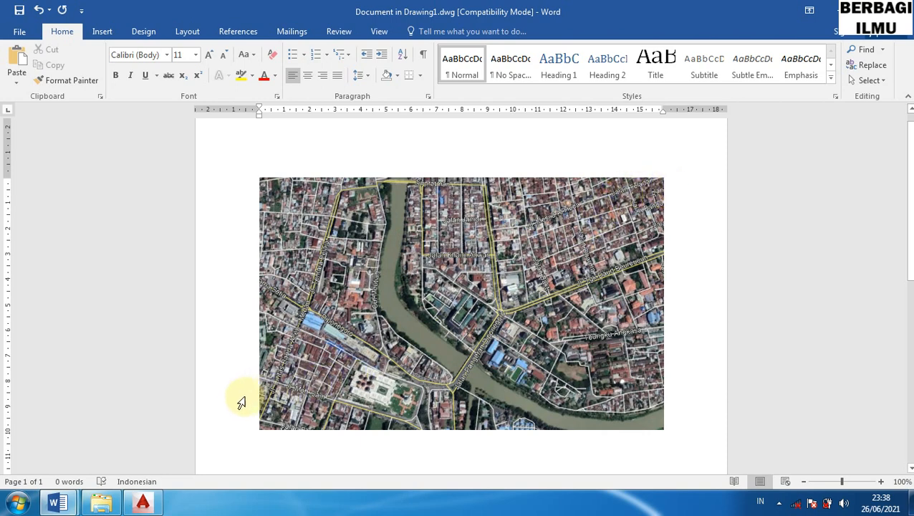
# - Switch to AutoCAD and examine how the pasted image appears in Drawing1 while the embedded Word document is still open
pyautogui.click(146, 504)
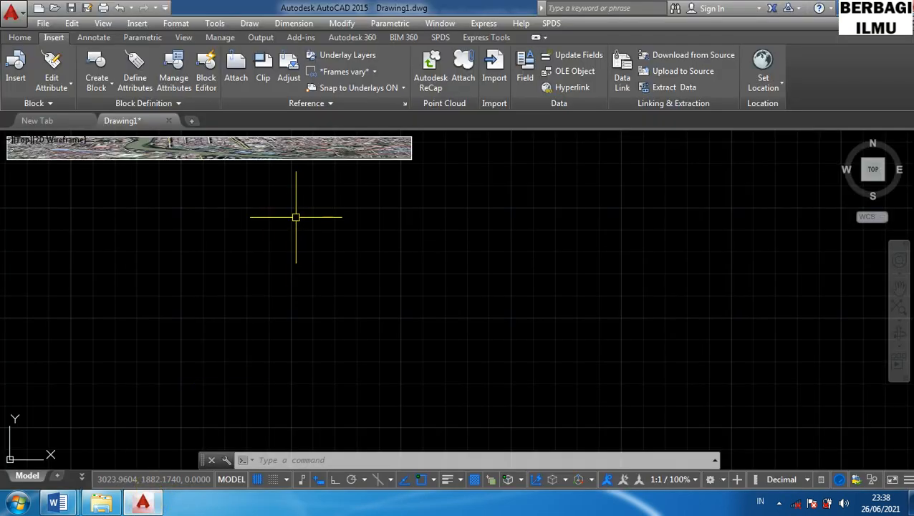
pyautogui.scroll(2, 296, 215)
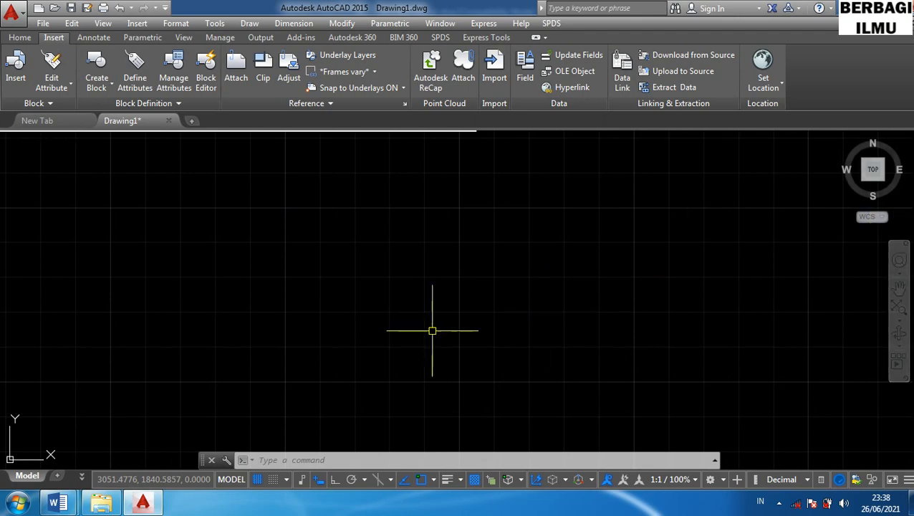
pyautogui.scroll(-1, 341, 154)
pyautogui.moveTo(341, 164)
pyautogui.mouseDown(button='middle')
pyautogui.moveTo(347, 149)
pyautogui.moveTo(337, 274)
pyautogui.mouseUp(button='middle')
pyautogui.moveTo(326, 321)
pyautogui.mouseDown(button='middle')
pyautogui.moveTo(458, 361)
pyautogui.moveTo(579, 373)
pyautogui.mouseUp(button='middle')
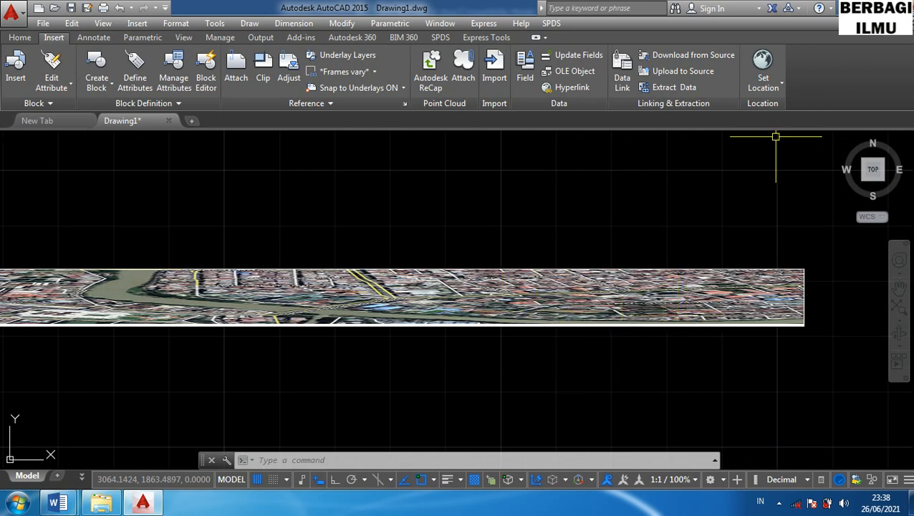
# - Close the embedded Word document's editing window and return to Drawing1 in AutoCAD
pyautogui.hotkey('alt', 'Tab')
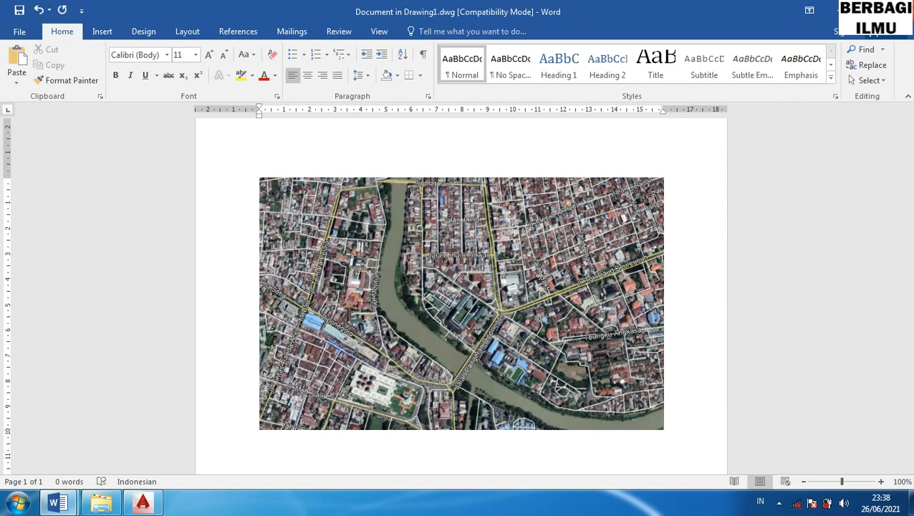
pyautogui.hotkey('alt', 'Tab')
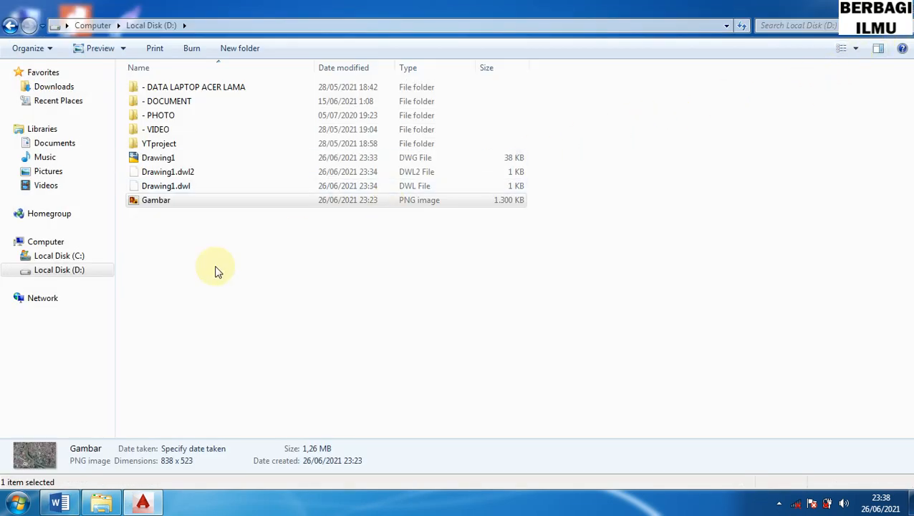
pyautogui.click(146, 505)
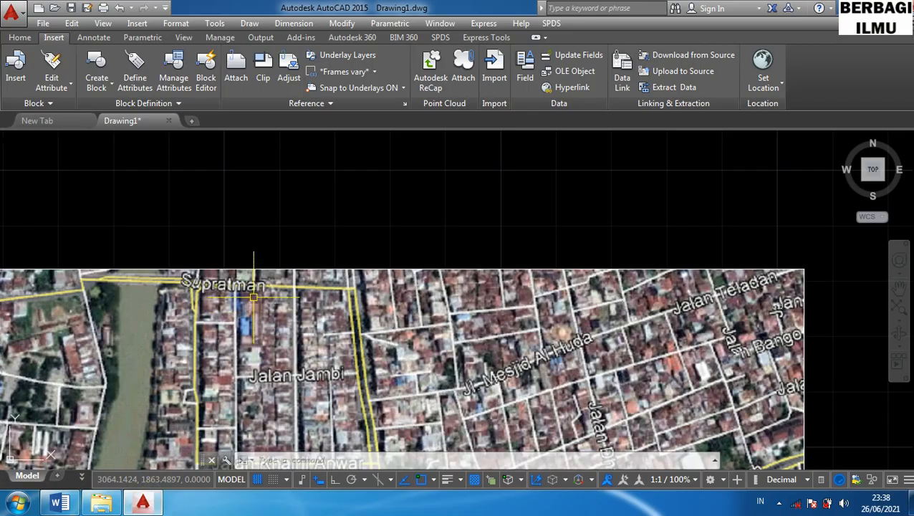
# - Examine the embedded map image in Drawing1, ending with a Zoom Extents of the drawing
pyautogui.scroll(-4, 247, 300)
pyautogui.moveTo(247, 300)
pyautogui.mouseDown(button='middle')
pyautogui.moveTo(243, 318)
pyautogui.moveTo(291, 144)
pyautogui.mouseUp(button='middle')
pyautogui.moveTo(258, 306)
pyautogui.mouseDown(button='middle')
pyautogui.moveTo(287, 265)
pyautogui.moveTo(275, 307)
pyautogui.mouseUp(button='middle')
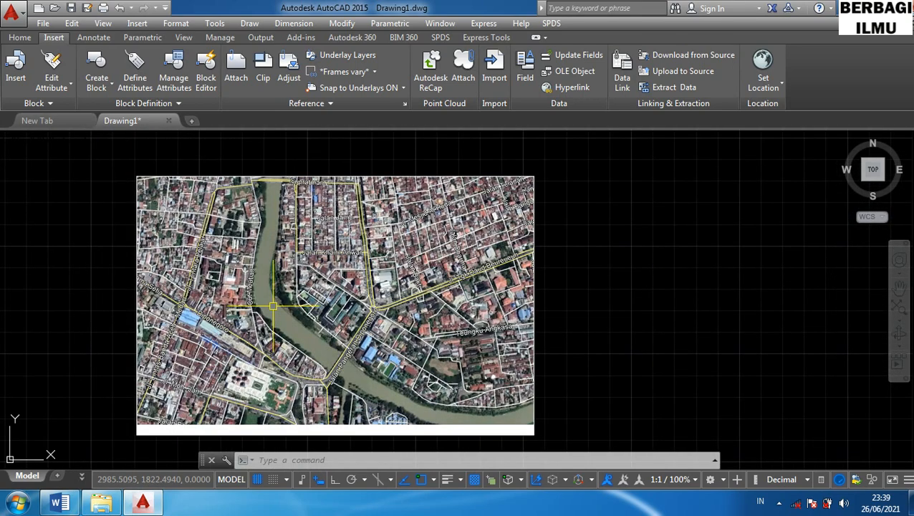
pyautogui.scroll(2, 273, 307)
pyautogui.scroll(-7, 276, 299)
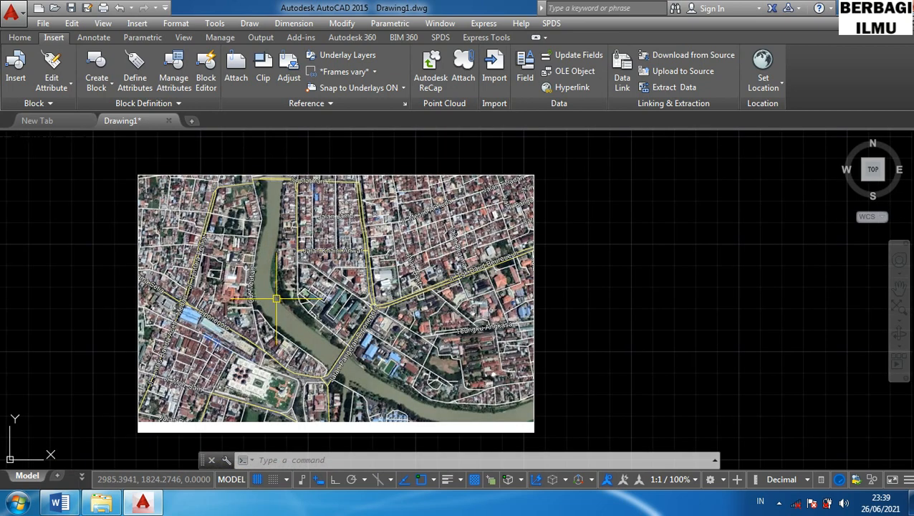
pyautogui.scroll(7, 275, 298)
pyautogui.moveTo(276, 299); pyautogui.dragTo(292, 309, button='middle')
pyautogui.scroll(-2, 292, 309)
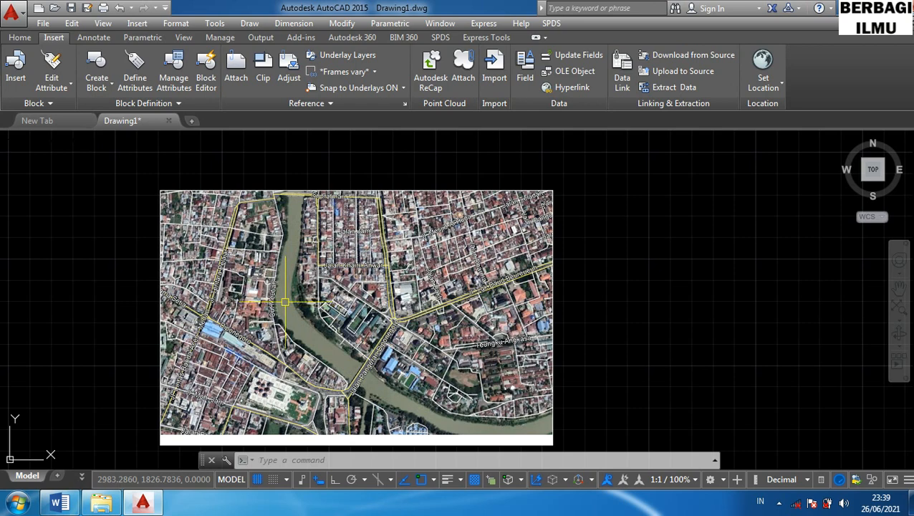
pyautogui.write('z')
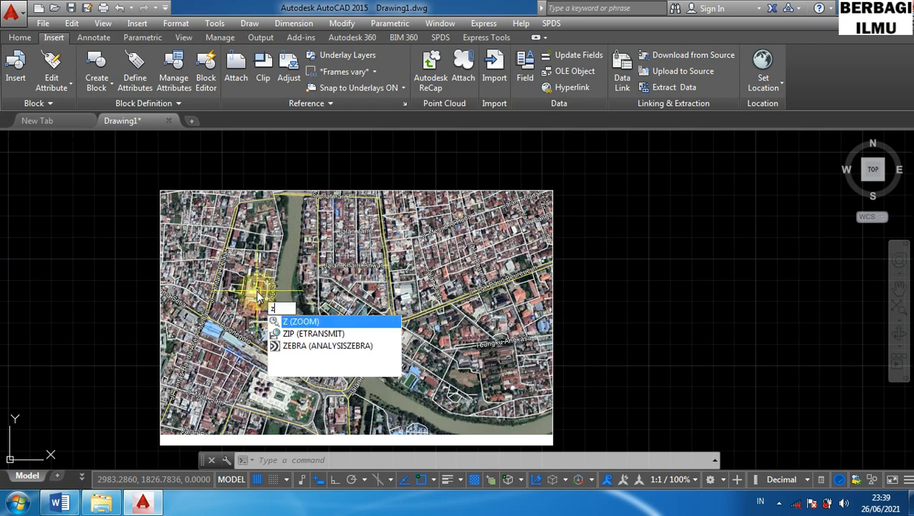
pyautogui.press('Return')
pyautogui.write('e')
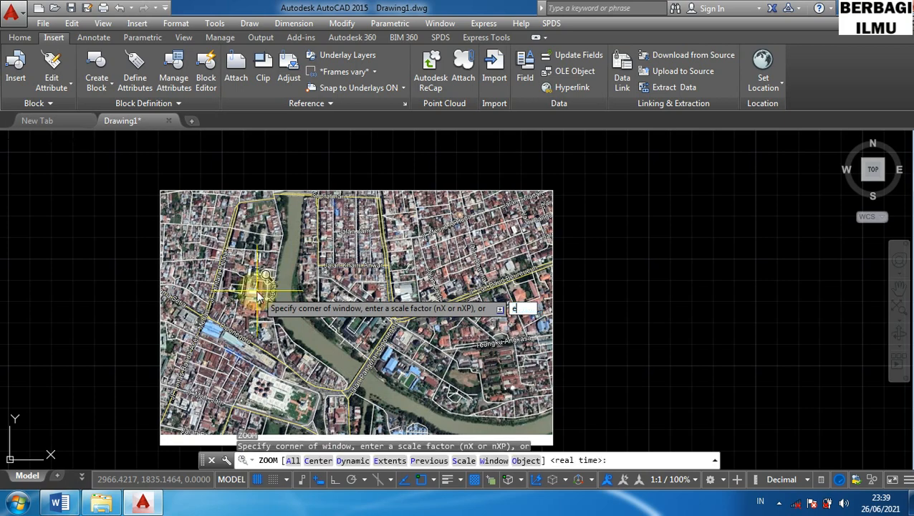
pyautogui.press('Return')
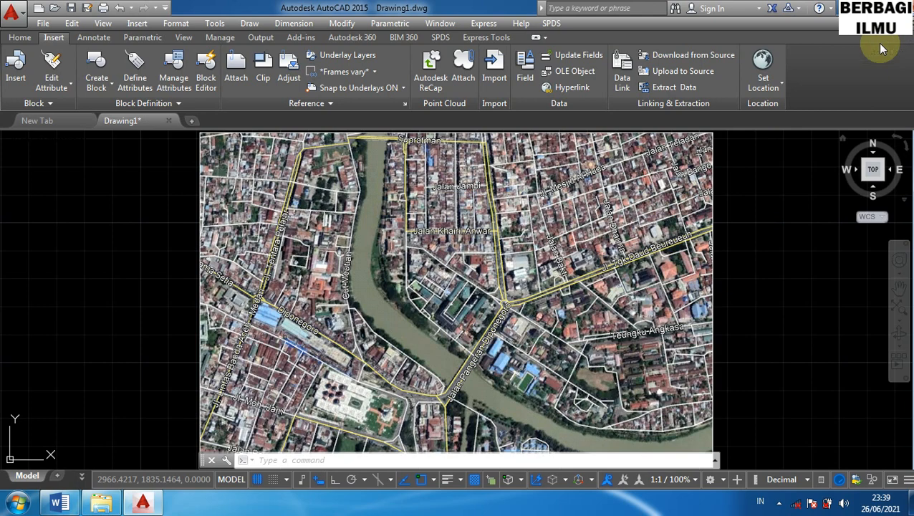
# - Save Drawing1 and close AutoCAD
pyautogui.click(17, 13)
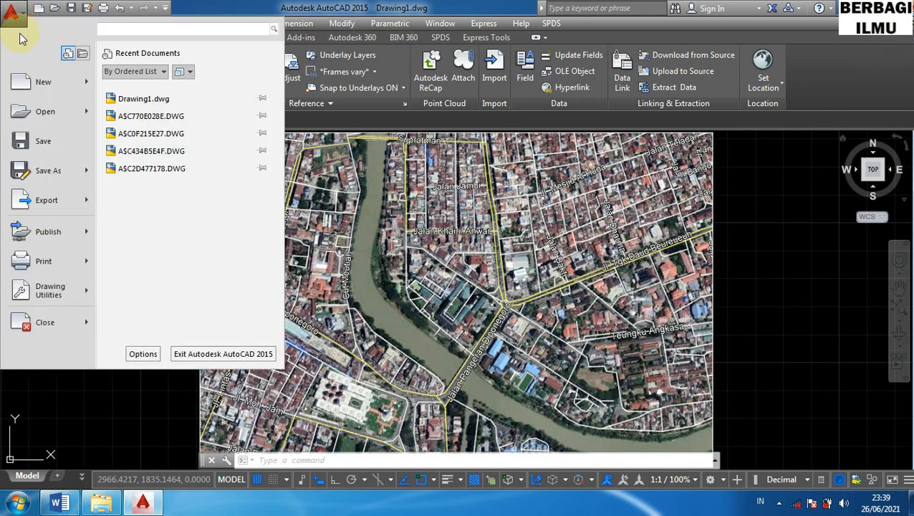
pyautogui.click(43, 143)
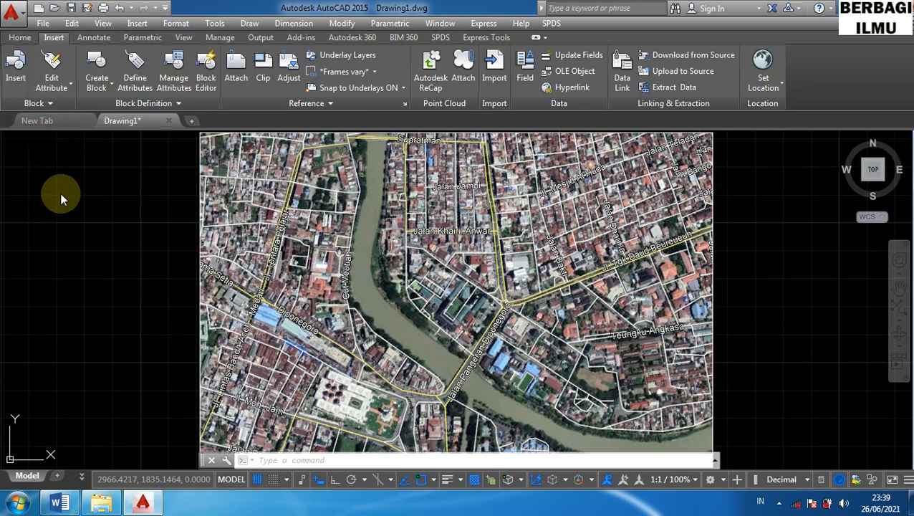
pyautogui.hotkey('ctrl', 's')
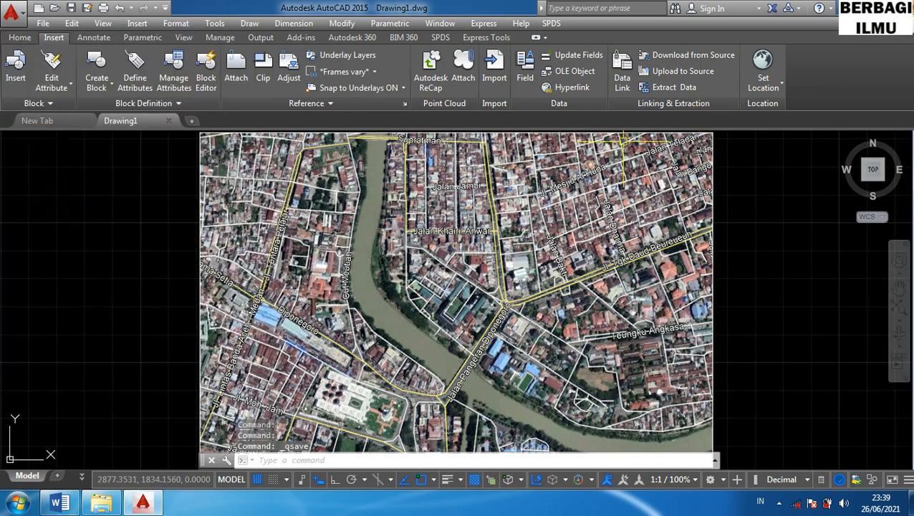
pyautogui.click(904, 8)
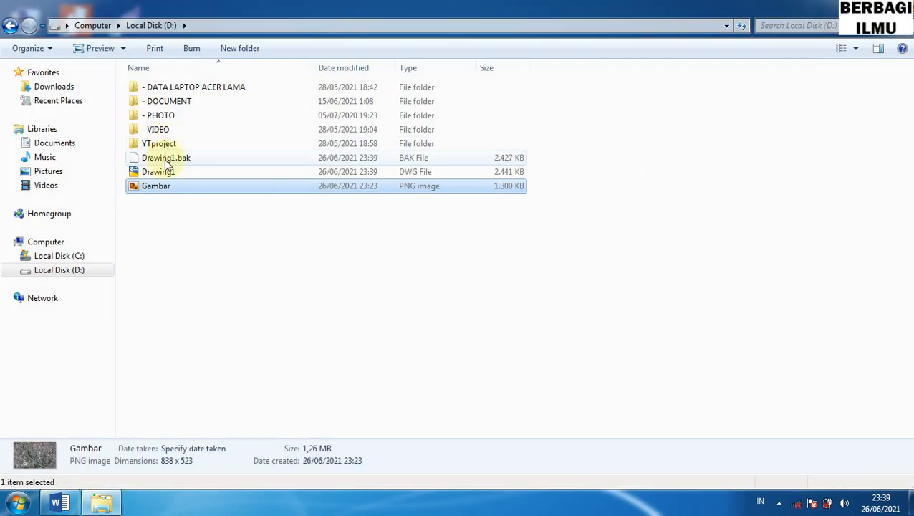
# - Preview the Gambar image on Local Disk (D:), and move the file to the Recycle Bin
pyautogui.doubleClick(156, 189)
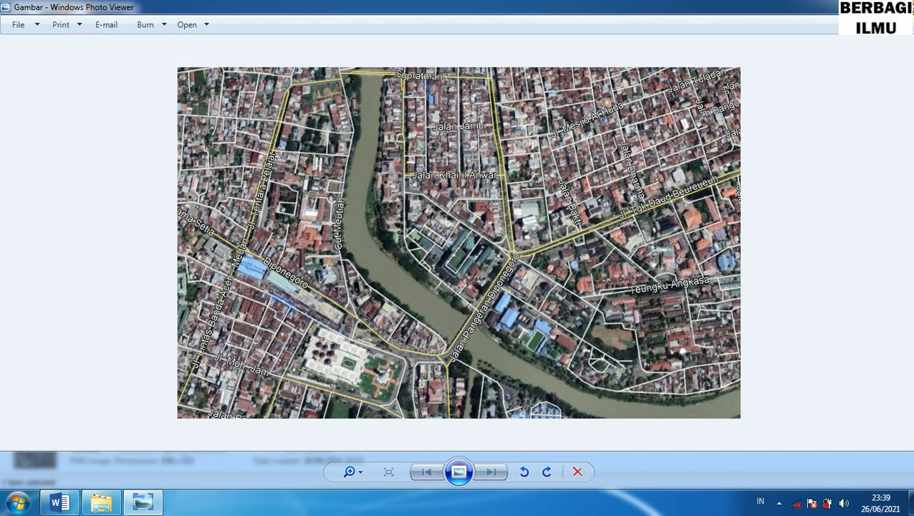
pyautogui.hotkey('alt', 'F4')
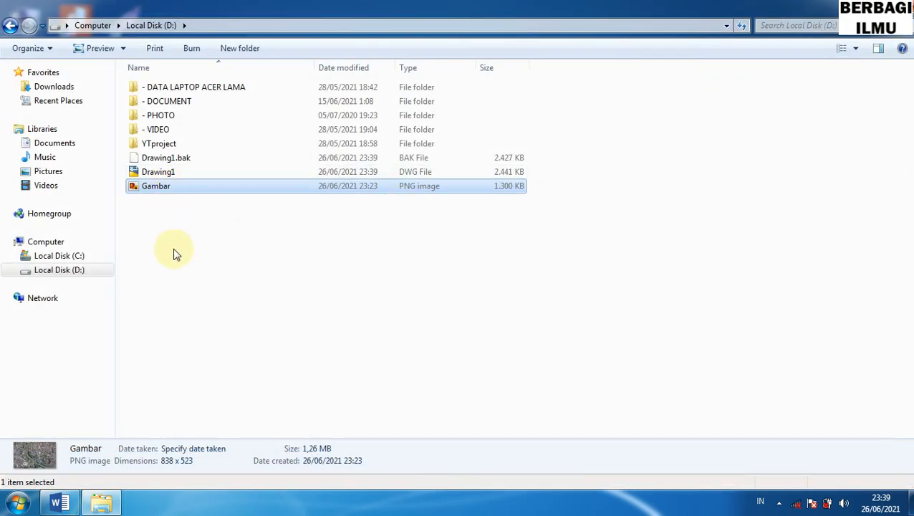
pyautogui.press('Delete')
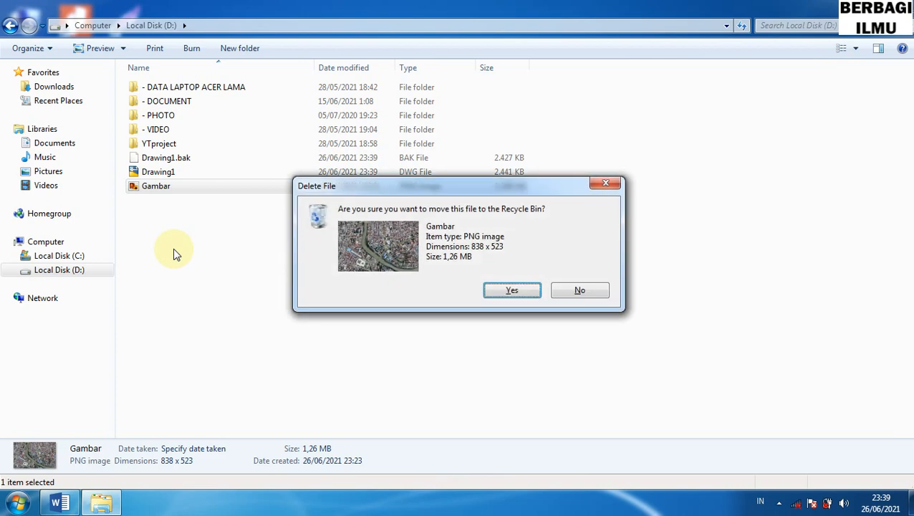
pyautogui.click(503, 291)
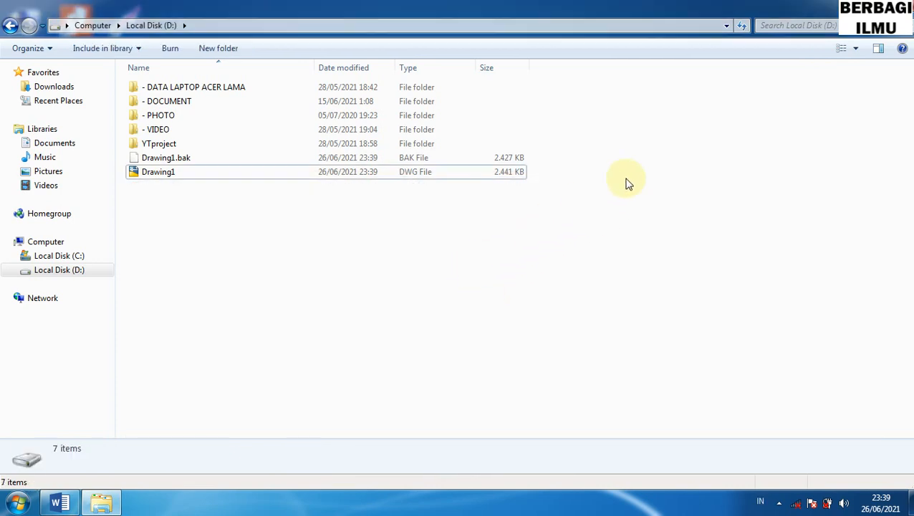
# - Close the Local Disk (D:) folder window and the remaining Word document
pyautogui.hotkey('alt', 'F4')
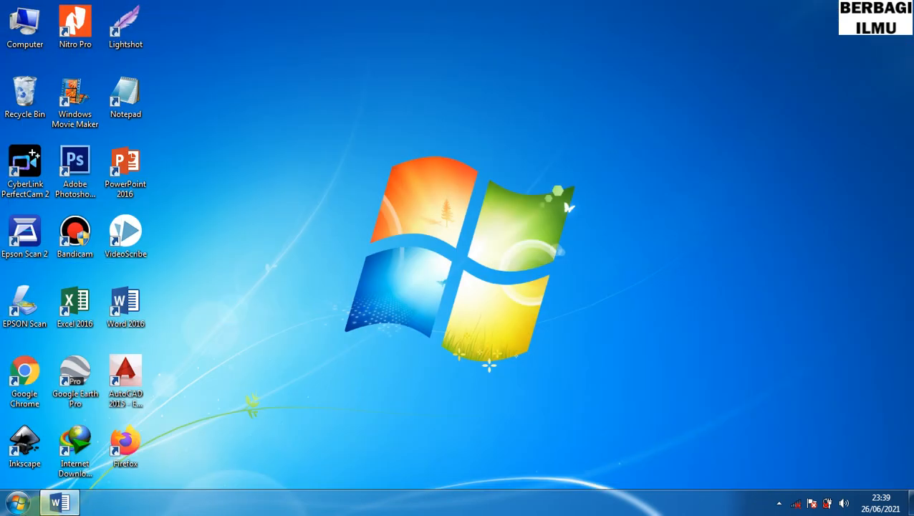
pyautogui.click(50, 503)
pyautogui.hotkey('alt', 'F4')
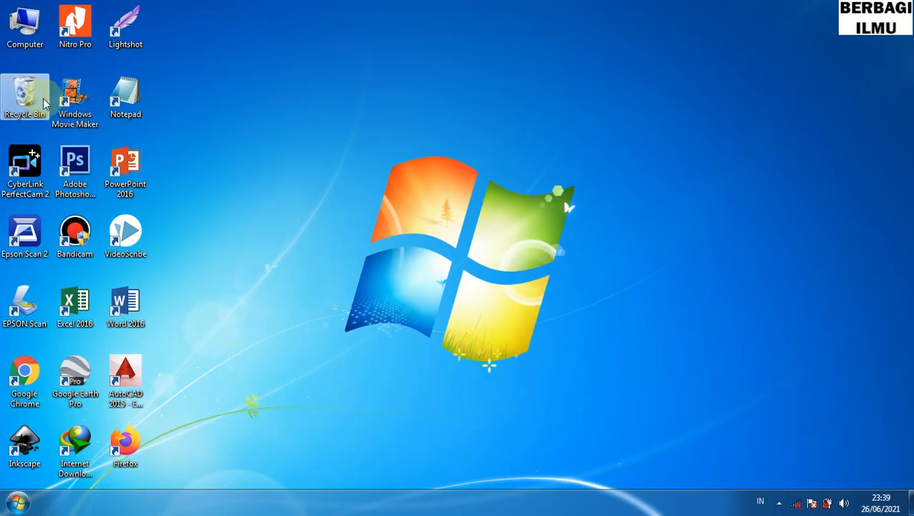
# - Permanently delete the Gambar image from the Recycle Bin and close the bin
pyautogui.doubleClick(30, 122)
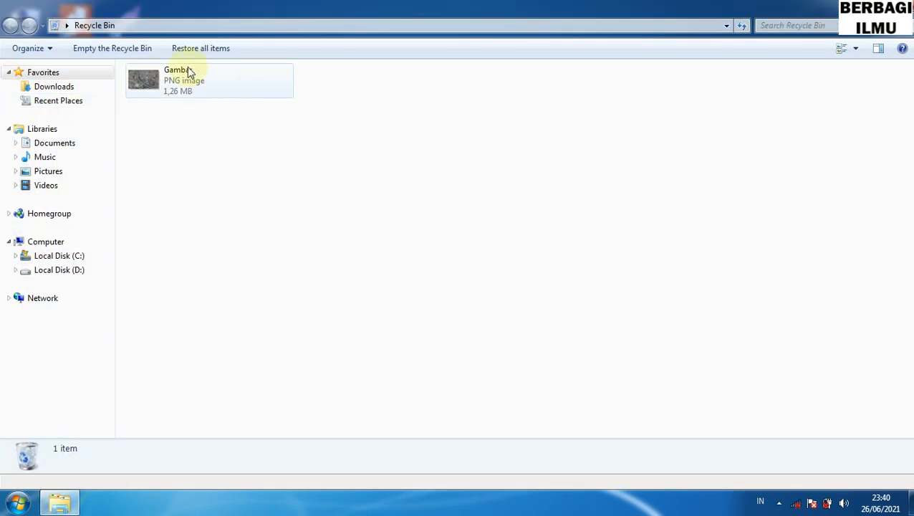
pyautogui.click(168, 84)
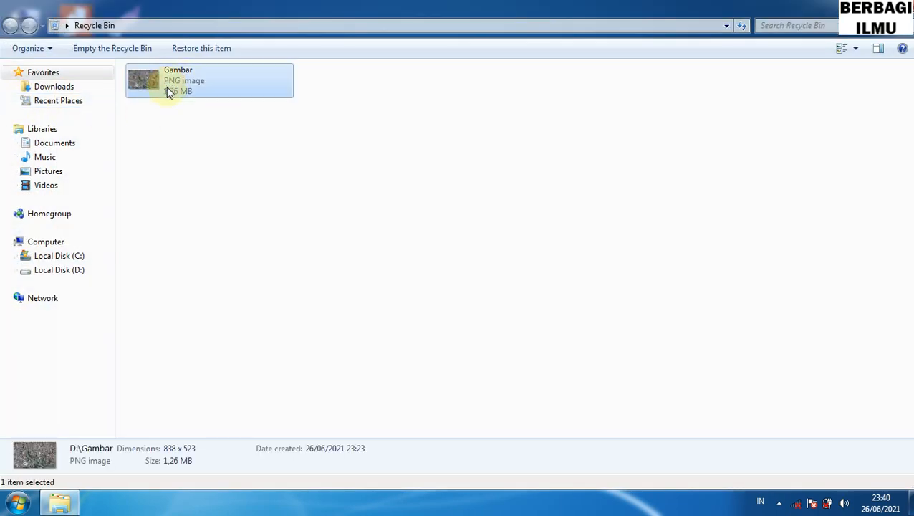
pyautogui.rightClick(162, 83)
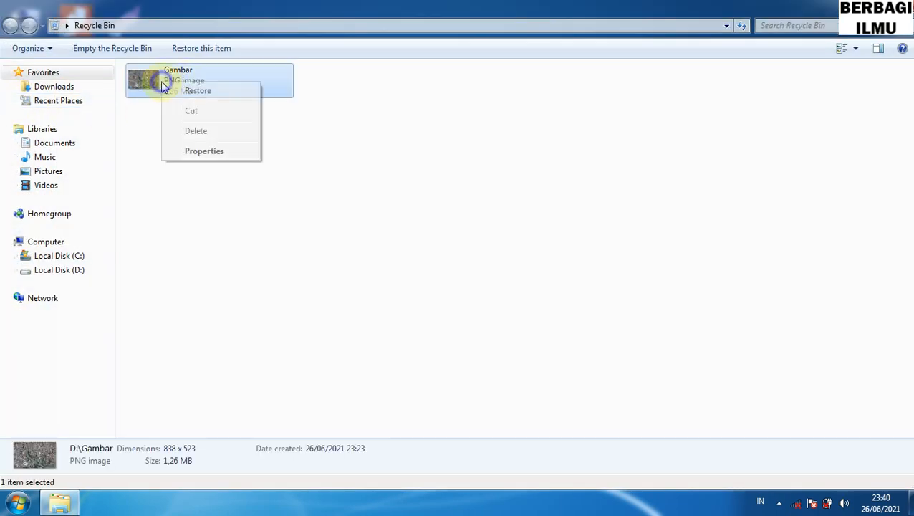
pyautogui.click(195, 132)
pyautogui.click(500, 288)
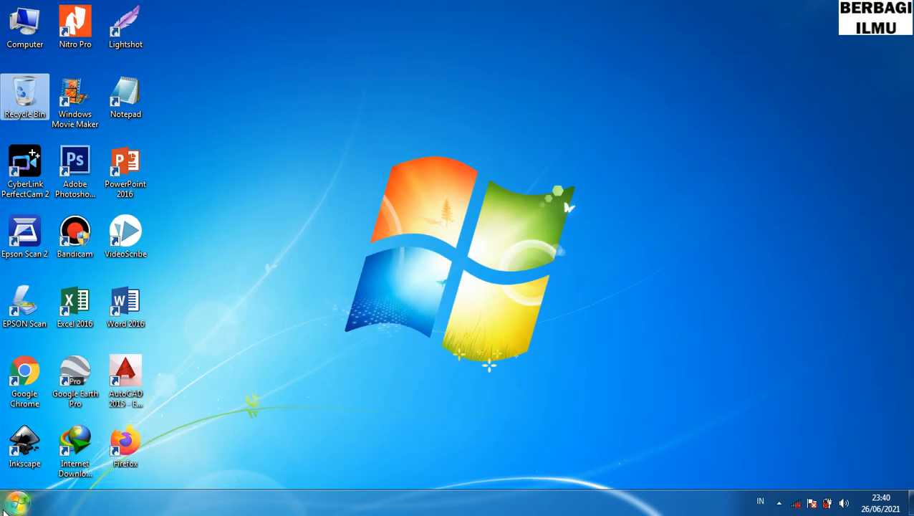
# - Browse to Local Disk (D:) and reopen the Drawing1 DWG file in AutoCAD
pyautogui.click(17, 502)
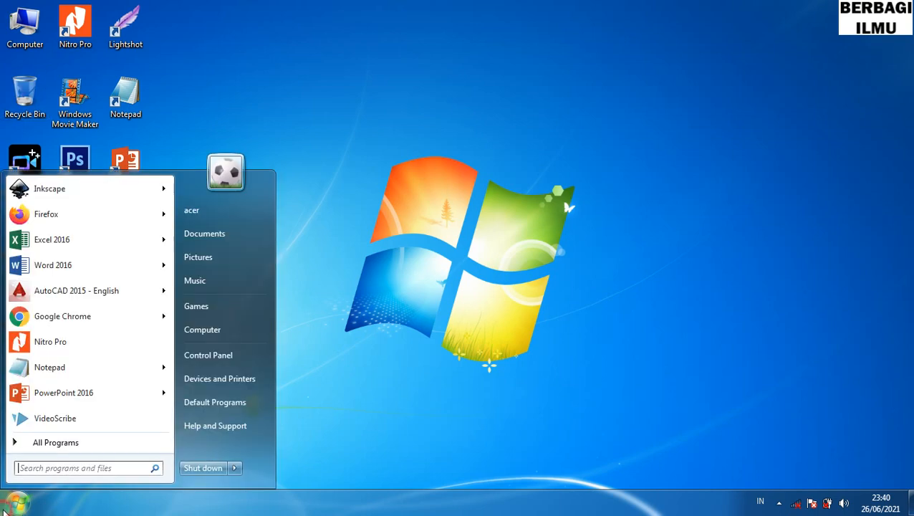
pyautogui.click(204, 330)
pyautogui.doubleClick(361, 113)
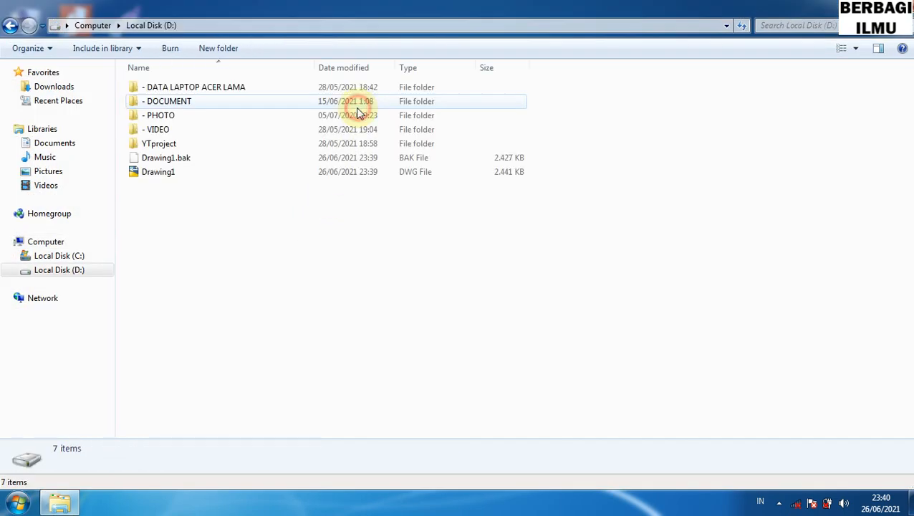
pyautogui.doubleClick(152, 176)
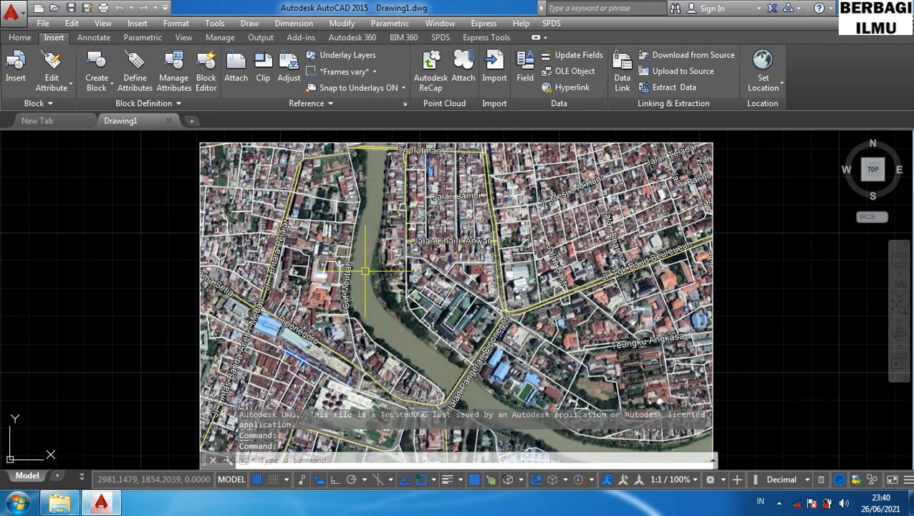
# - Check whether the embedded map image still displays in Drawing1 without its source file
pyautogui.scroll(-2, 438, 280)
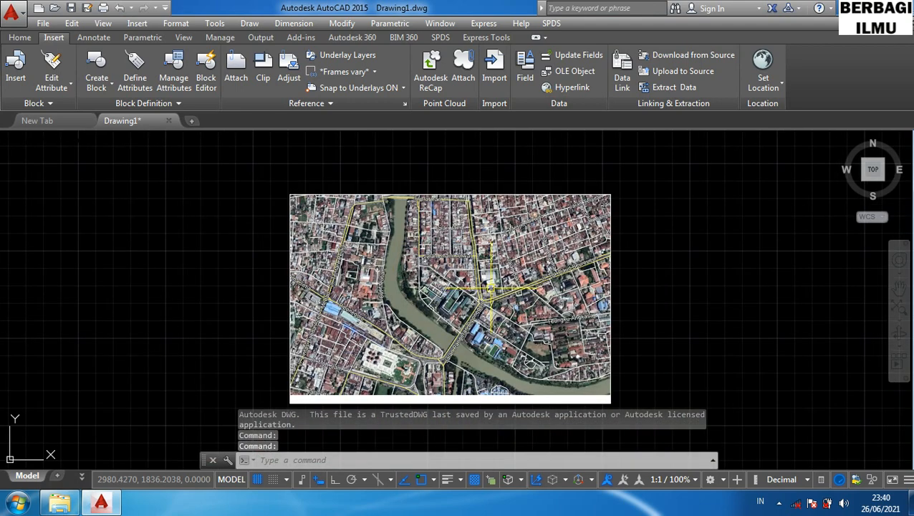
pyautogui.scroll(2, 390, 283)
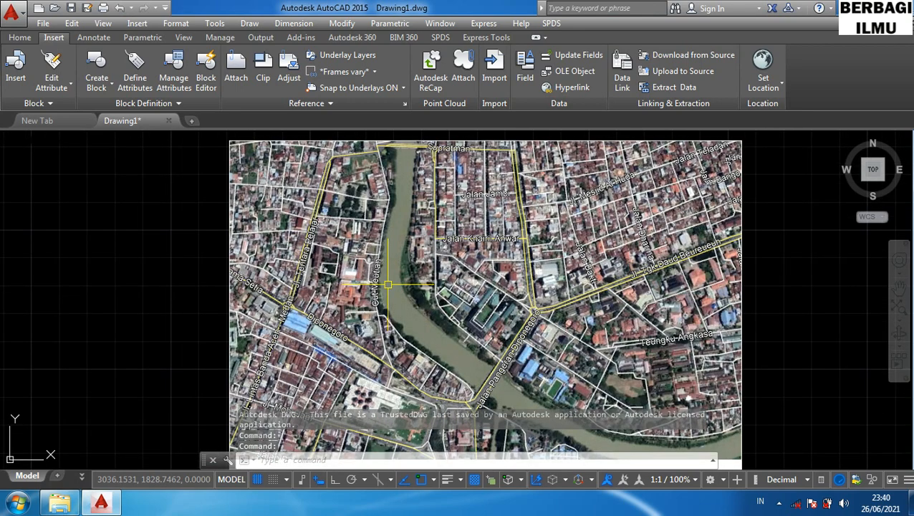
pyautogui.moveTo(181, 273); pyautogui.dragTo(136, 269, button='middle')
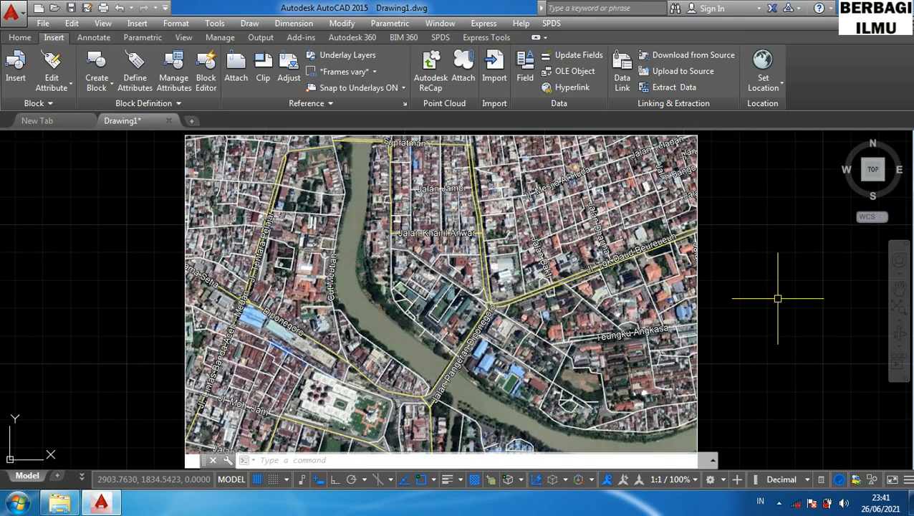
pyautogui.moveTo(778, 299)
pyautogui.mouseDown(button='middle')
pyautogui.moveTo(753, 366)
pyautogui.moveTo(756, 231)
pyautogui.moveTo(771, 285)
pyautogui.moveTo(782, 282)
pyautogui.mouseUp(button='middle')
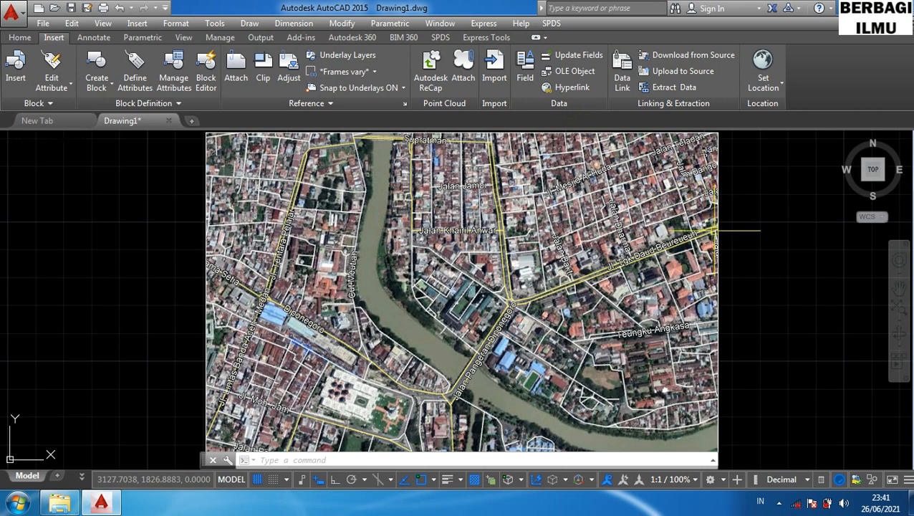
pyautogui.moveTo(735, 232)
pyautogui.mouseDown(button='middle')
pyautogui.moveTo(736, 256)
pyautogui.moveTo(725, 256)
pyautogui.moveTo(724, 189)
pyautogui.moveTo(724, 244)
pyautogui.mouseUp(button='middle')
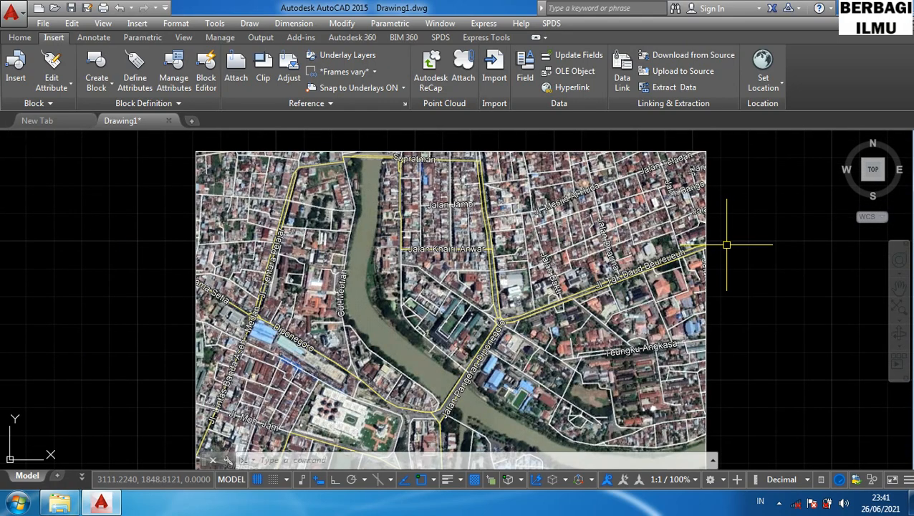